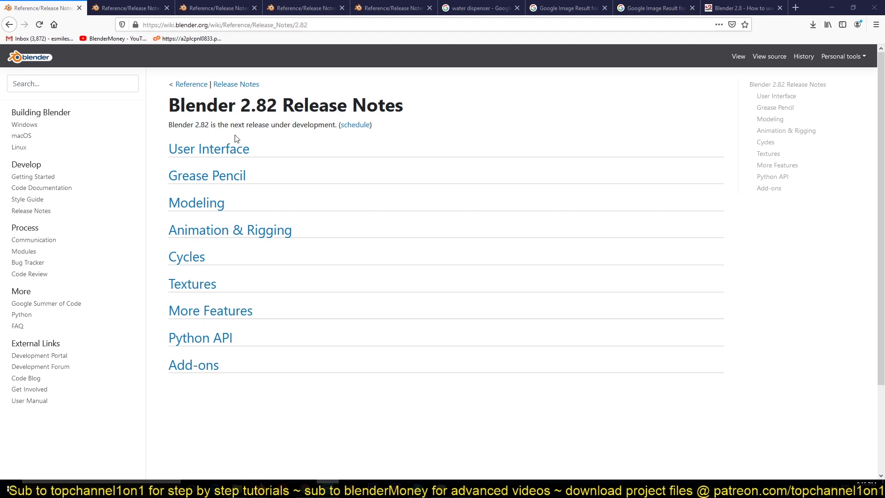
# Bring up the Blender 2.82 Textures release notes in the browser to read the UDIM section
pyautogui.click(468, 483)
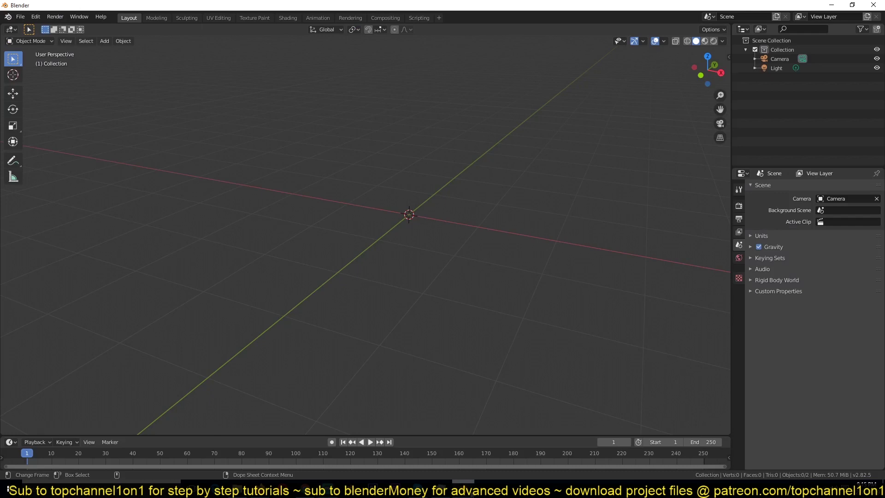
pyautogui.click(469, 484)
pyautogui.click(133, 8)
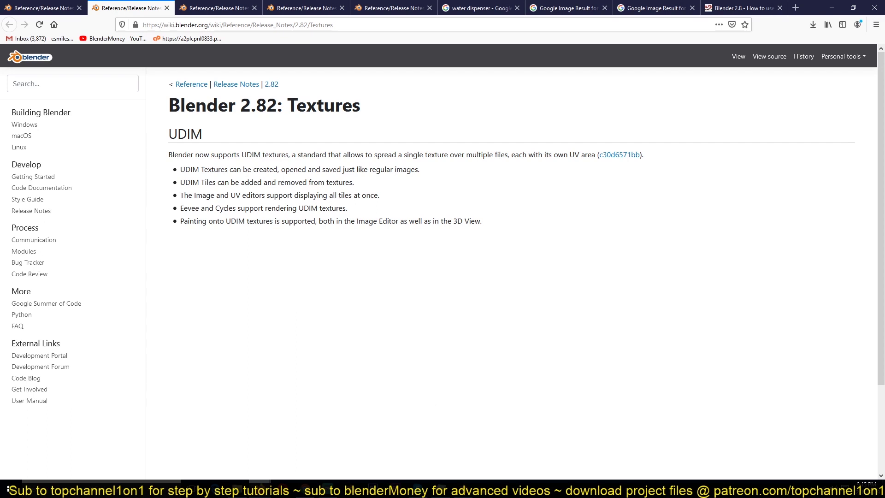
# Switch to Blender and add a Monkey mesh to the empty scene
pyautogui.click(463, 487)
pyautogui.hotkey('shift', 'a')
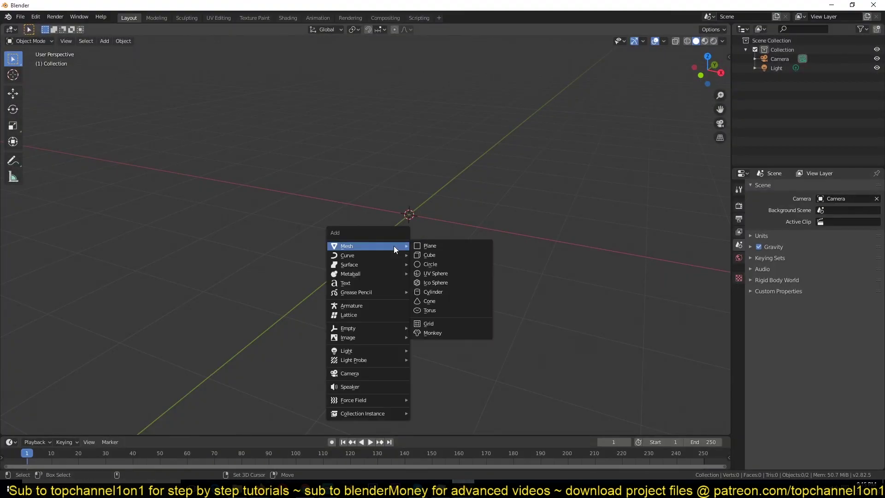
pyautogui.click(464, 333)
pyautogui.scroll(4, 473, 231)
pyautogui.moveTo(473, 232); pyautogui.dragTo(447, 221, button='middle')
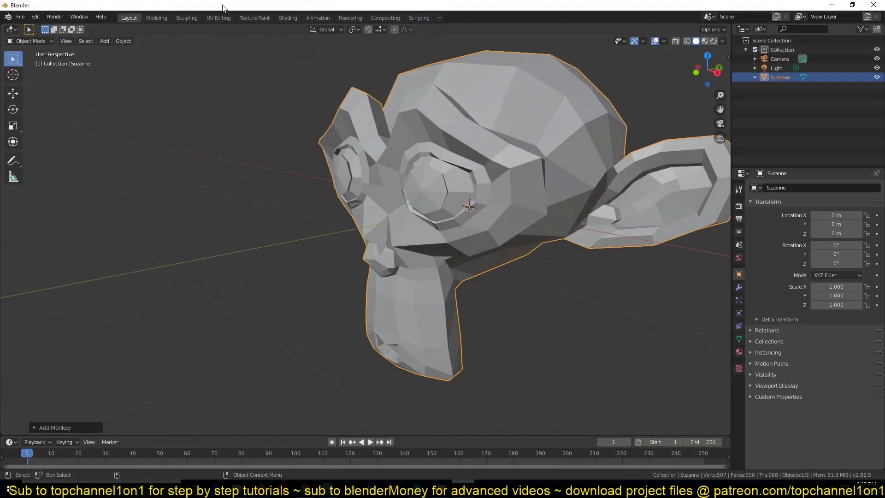
# Open the UV Editing workspace and select the large face island in the monkey's UV map
pyautogui.click(218, 18)
pyautogui.scroll(2, 233, 310)
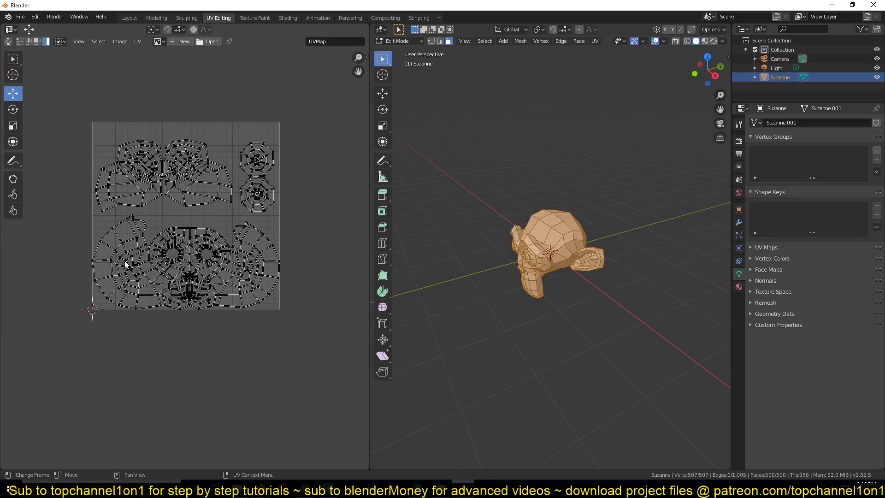
pyautogui.click(98, 272)
pyautogui.scroll(2, 186, 247)
pyautogui.scroll(-1, 235, 168)
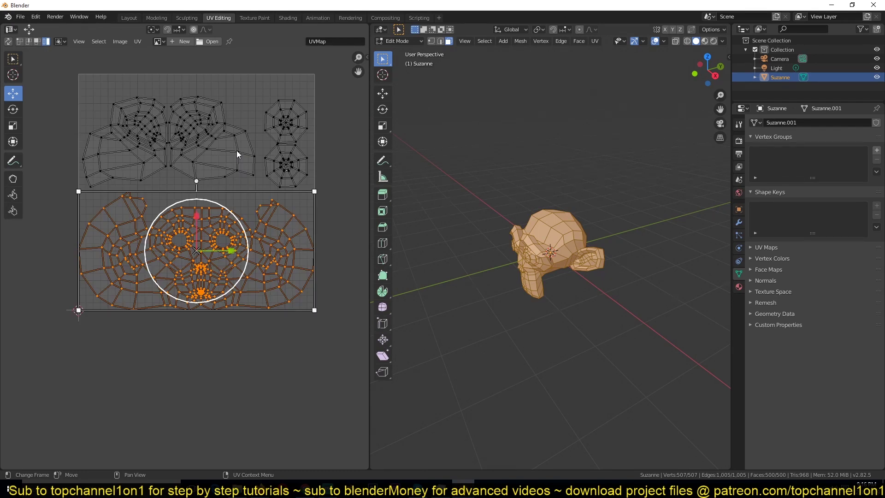
pyautogui.moveTo(225, 195); pyautogui.dragTo(216, 222, button='middle')
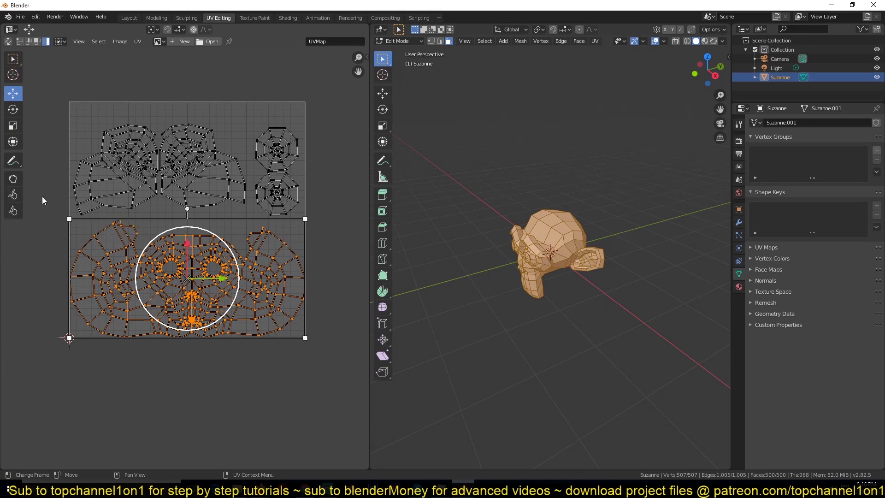
# Rotate the large face UV island so that it lies diagonally across the UV square
pyautogui.press('s')
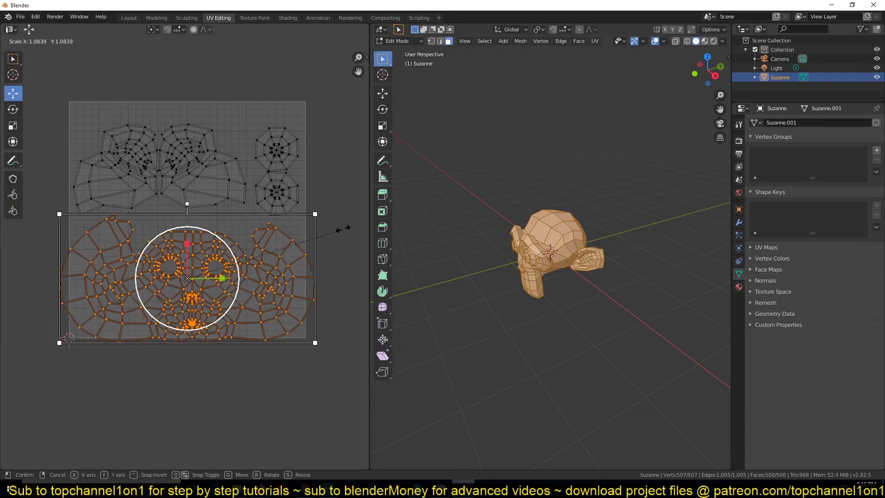
pyautogui.click(35, 193)
pyautogui.scroll(-2, 63, 264)
pyautogui.moveTo(321, 247); pyautogui.dragTo(289, 329)
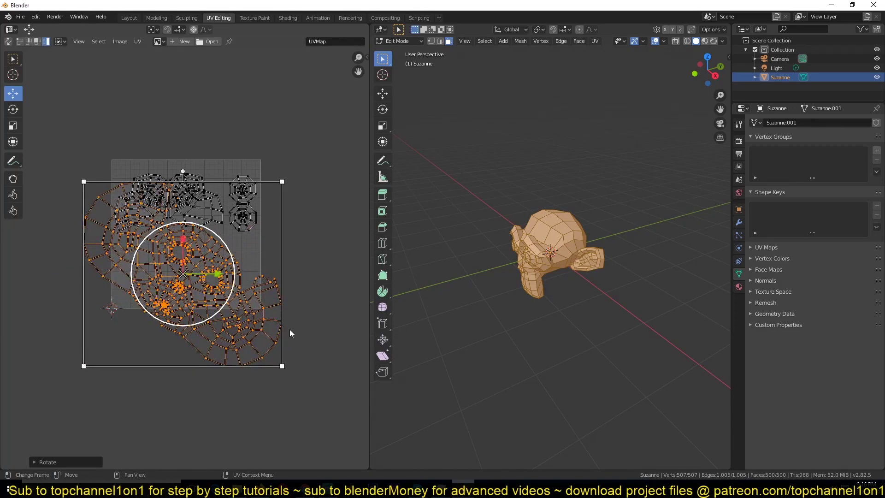
pyautogui.scroll(6, 581, 247)
pyautogui.scroll(2, 581, 247)
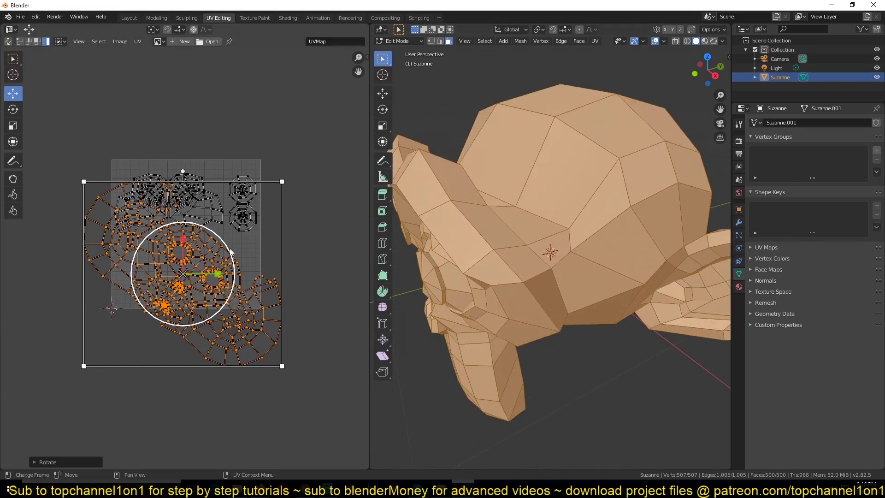
# Move and scale the diagonal face island so that it fits the UV square
pyautogui.press('g')
pyautogui.press('s')
pyautogui.click(279, 297)
pyautogui.scroll(3, 279, 296)
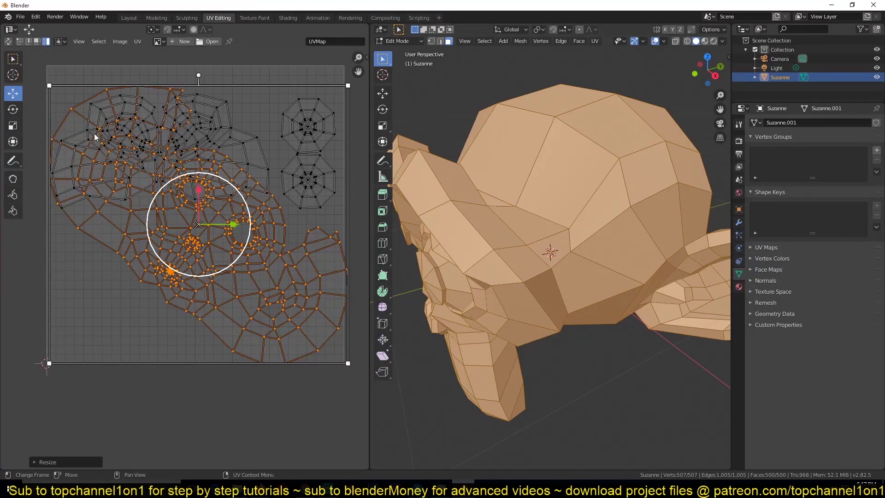
# Separate the two ear islands from the face island, placing one in the lower-left and one in the upper-right of the UV square
pyautogui.click(213, 125)
pyautogui.click(112, 122)
pyautogui.click(231, 139)
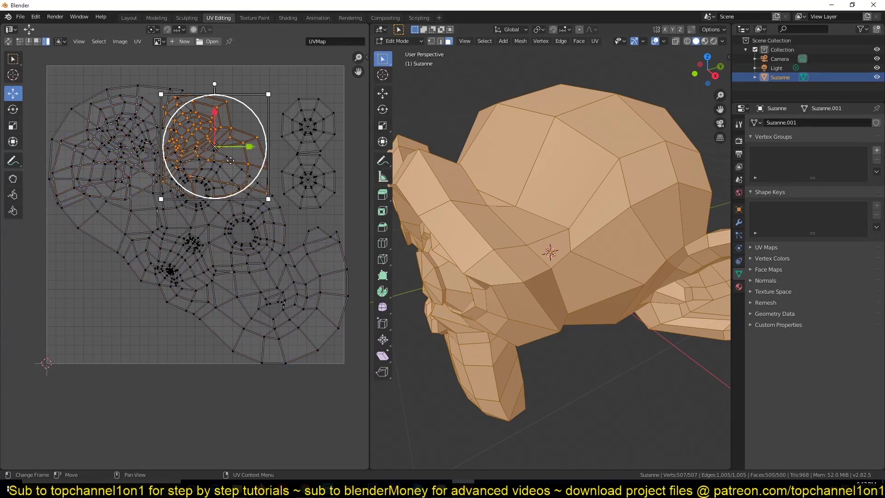
pyautogui.click(295, 125)
pyautogui.click(250, 153)
pyautogui.hotkey('ctrl', 'shift', 'z')
pyautogui.moveTo(138, 157); pyautogui.dragTo(134, 350)
pyautogui.click(235, 99)
pyautogui.moveTo(221, 169); pyautogui.dragTo(258, 118)
pyautogui.click(110, 278)
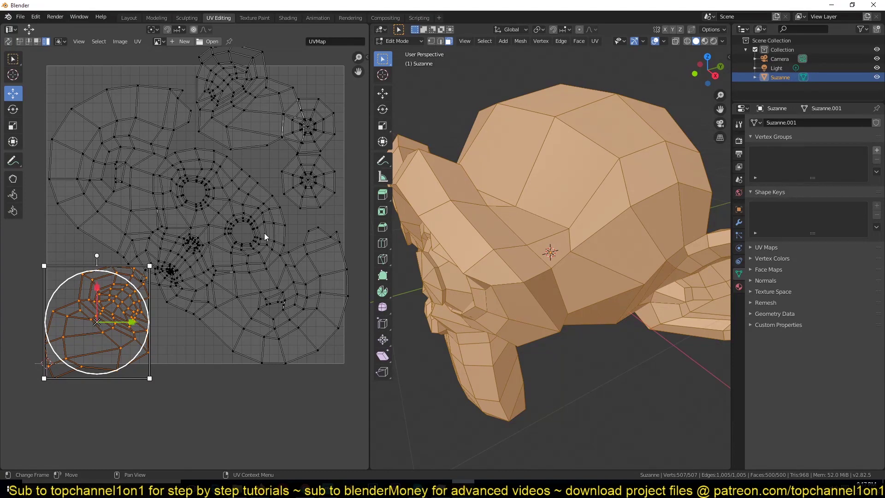
# Scale down the lower-left ear island and reposition it inside the UV square's corner
pyautogui.press('s')
pyautogui.click(198, 267)
pyautogui.press('g')
pyautogui.click(184, 267)
pyautogui.scroll(-2, 195, 241)
# Scale down the upper ear island and move it between the face island and the eye islands
pyautogui.moveTo(56, 99); pyautogui.dragTo(101, 129)
pyautogui.click(109, 128)
pyautogui.click(231, 138)
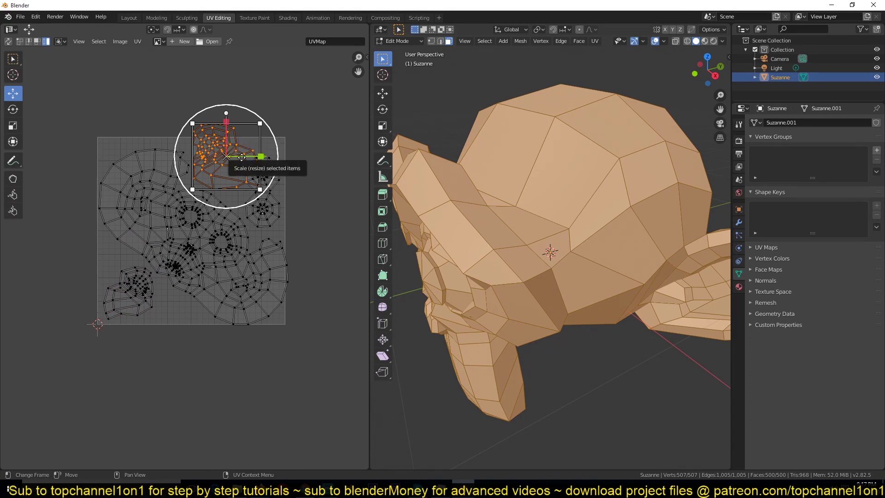
pyautogui.scroll(3, 300, 166)
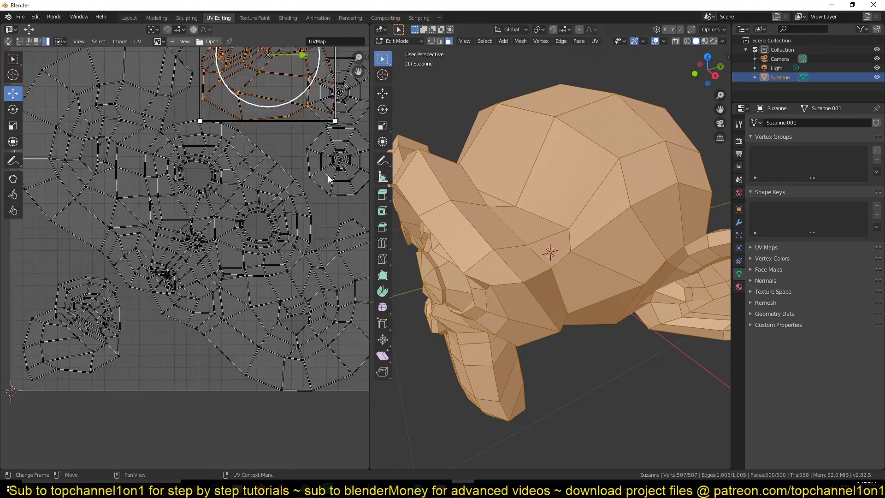
pyautogui.scroll(-2, 328, 175)
pyautogui.press('s')
pyautogui.click(303, 159)
pyautogui.press('g')
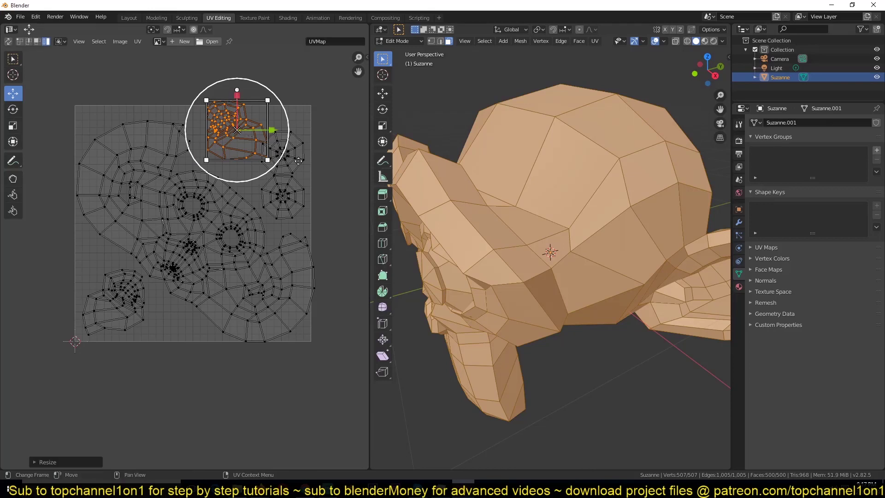
pyautogui.click(290, 169)
# Select the ear, face and eye islands in turn to check the packed UV layout
pyautogui.click(133, 294)
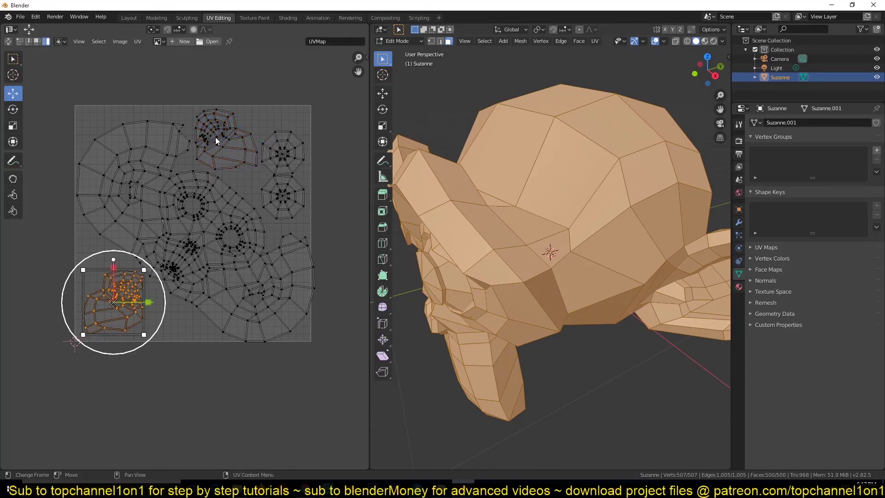
pyautogui.hotkey('ctrl', 'z')
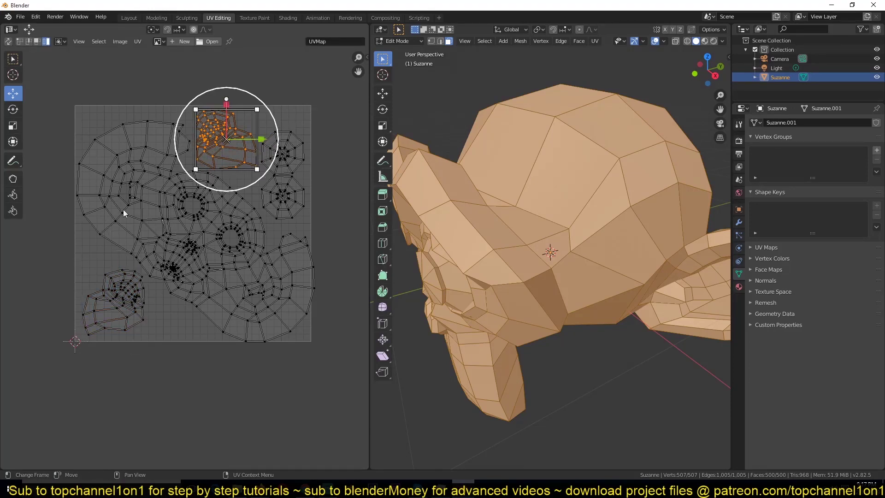
pyautogui.keyDown('shift'); pyautogui.click(112, 318); pyautogui.keyUp('shift')
pyautogui.click(135, 158)
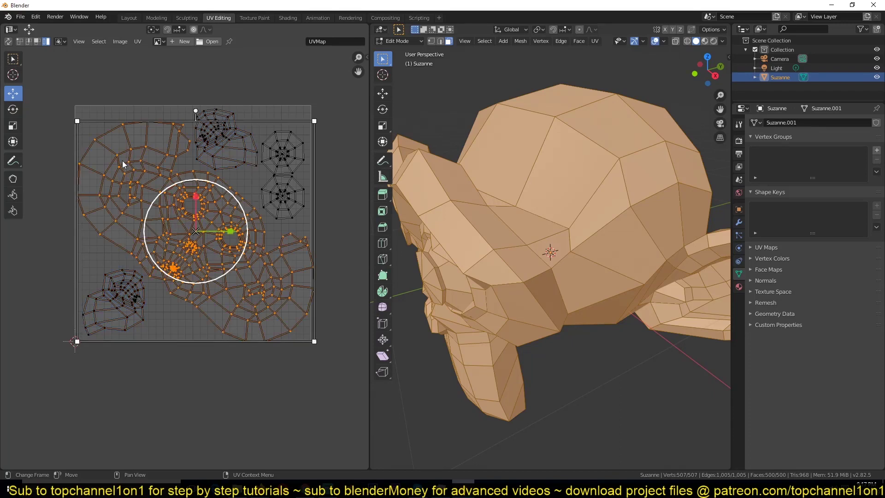
pyautogui.hotkey('ctrl', 'z')
pyautogui.hotkey('ctrl', 'z')
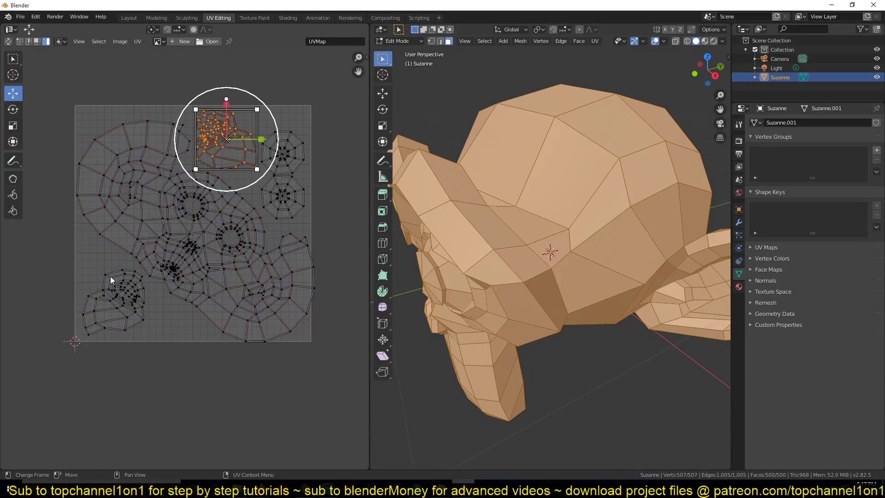
pyautogui.click(127, 300)
pyautogui.click(217, 142)
pyautogui.click(117, 311)
pyautogui.click(232, 139)
pyautogui.click(94, 309)
pyautogui.click(279, 195)
pyautogui.click(283, 151)
# Examine how the face island and its neighbours share the space of the single UV square
pyautogui.scroll(-2, 267, 157)
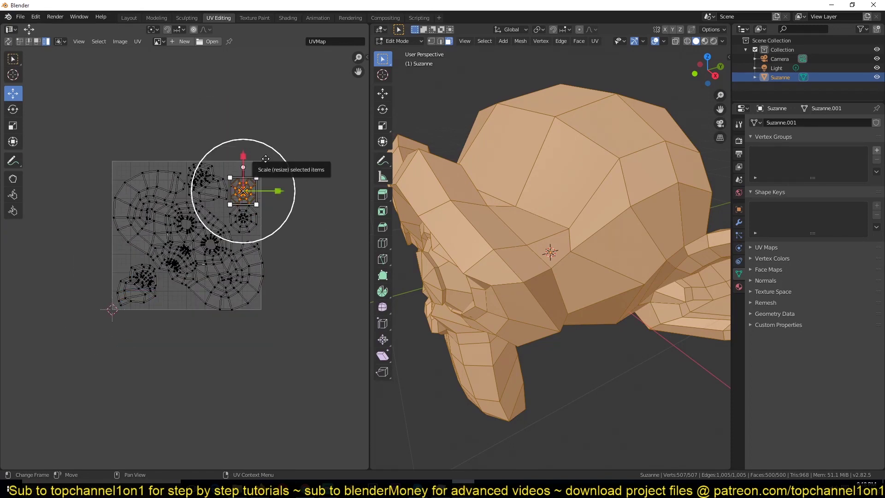
pyautogui.moveTo(265, 159); pyautogui.dragTo(226, 148, button='middle')
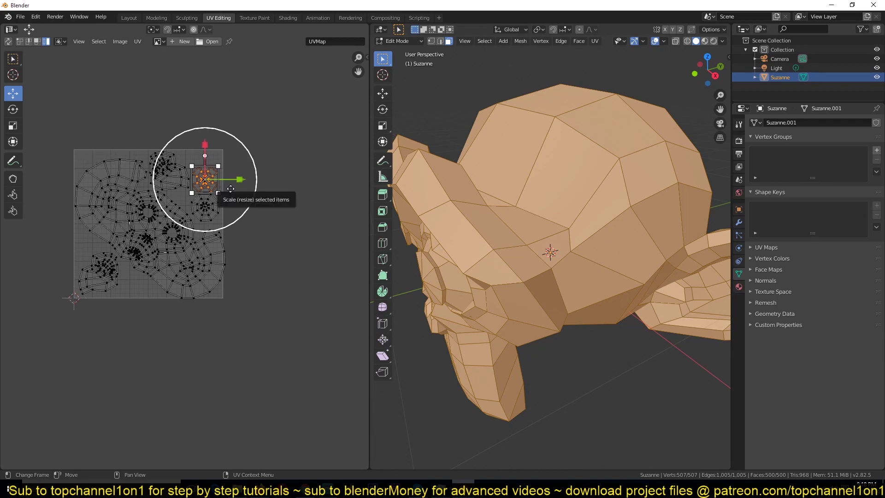
pyautogui.click(251, 267)
pyautogui.click(116, 180)
pyautogui.scroll(2, 116, 179)
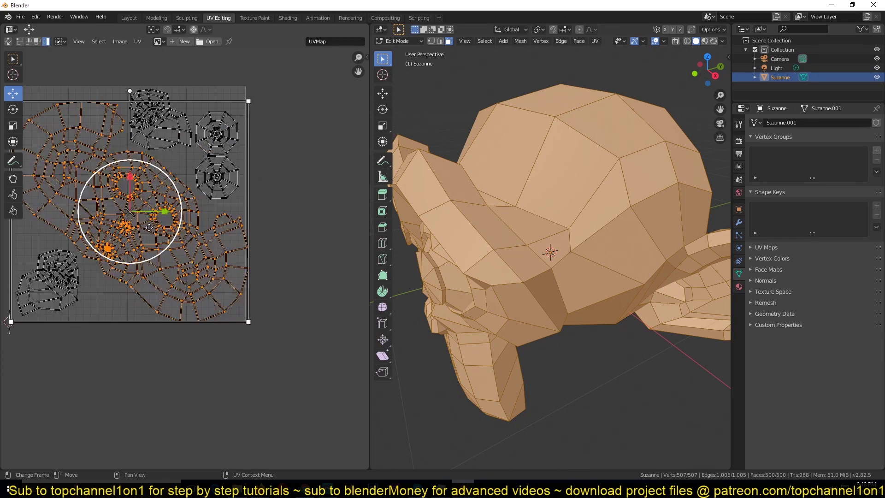
pyautogui.moveTo(58, 99); pyautogui.dragTo(91, 109, button='middle')
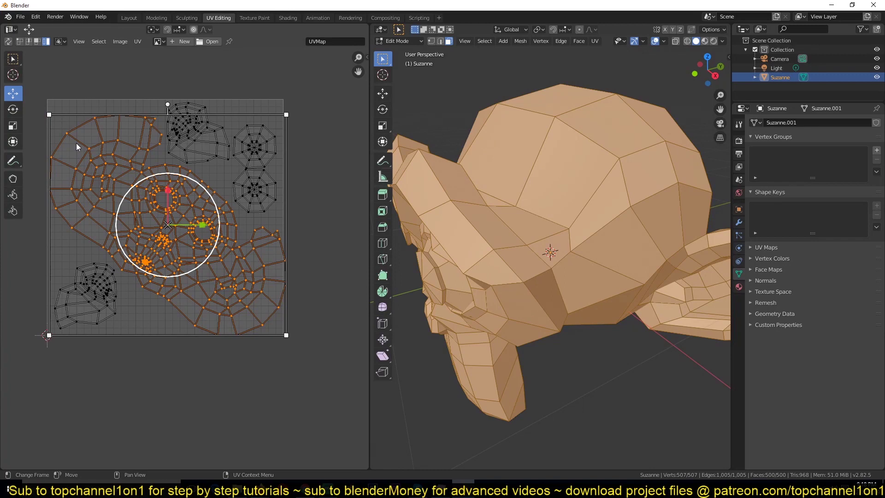
pyautogui.scroll(-2, 77, 143)
pyautogui.scroll(2, 77, 143)
pyautogui.scroll(-2, 95, 149)
pyautogui.moveTo(125, 159); pyautogui.dragTo(110, 159, button='middle')
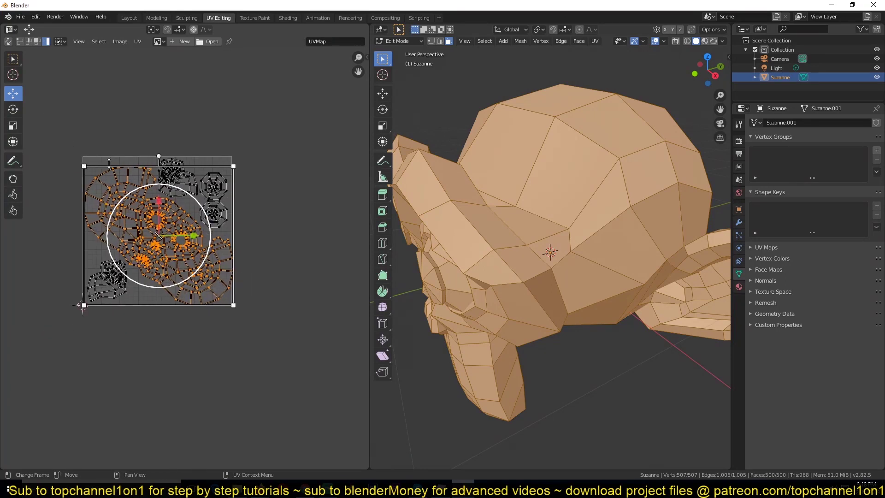
# Create a new blank 1024 × 1024 px image named Untitled with the Tiled option enabled
pyautogui.click(176, 70)
pyautogui.click(180, 42)
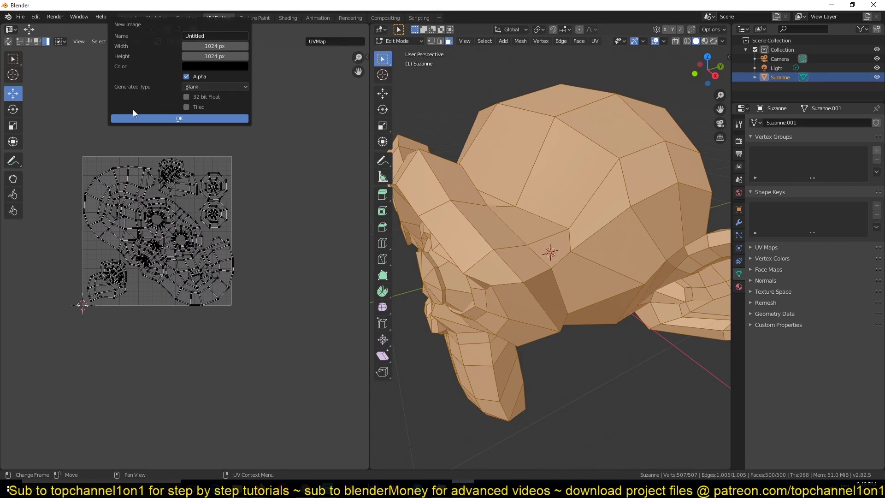
pyautogui.click(182, 41)
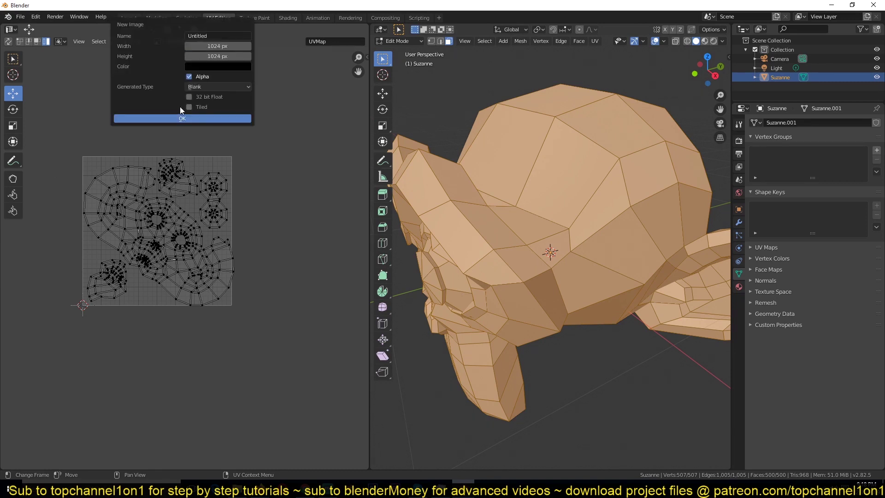
pyautogui.click(198, 109)
pyautogui.click(167, 118)
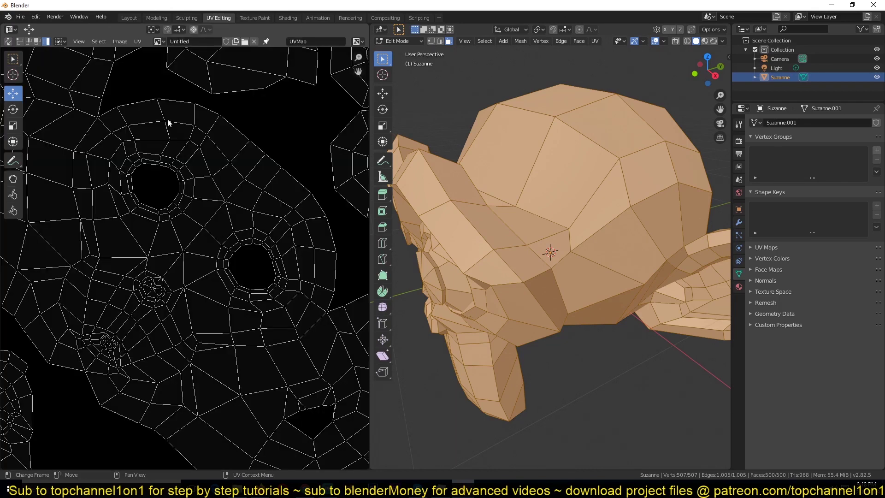
# Check the face and ear islands' placement over the new tiled image
pyautogui.moveTo(171, 144); pyautogui.dragTo(155, 141, button='middle')
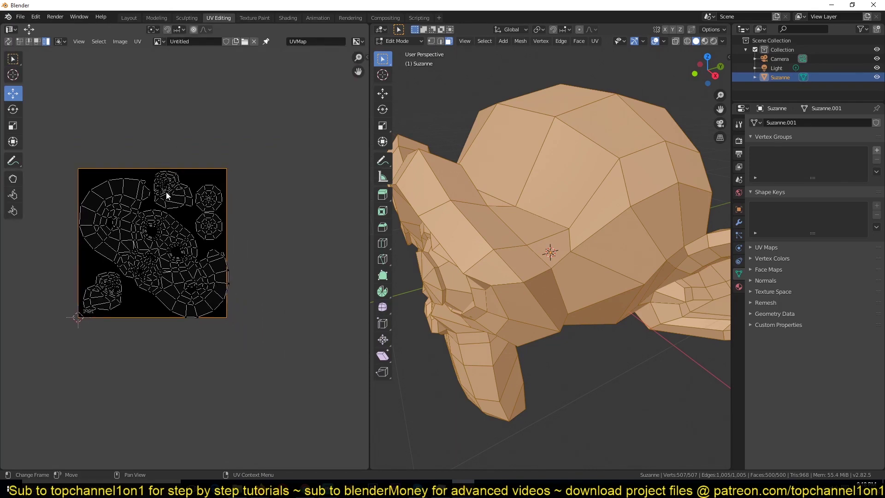
pyautogui.scroll(1, 166, 195)
pyautogui.click(155, 223)
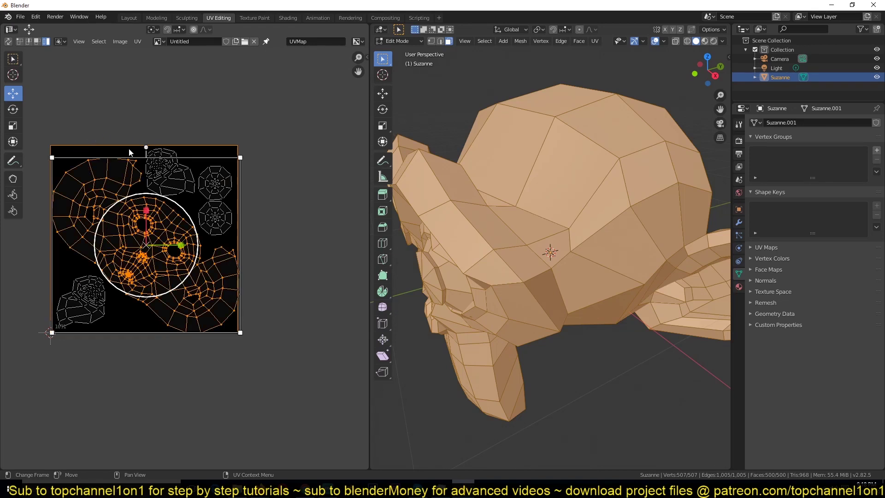
pyautogui.click(176, 183)
pyautogui.click(90, 300)
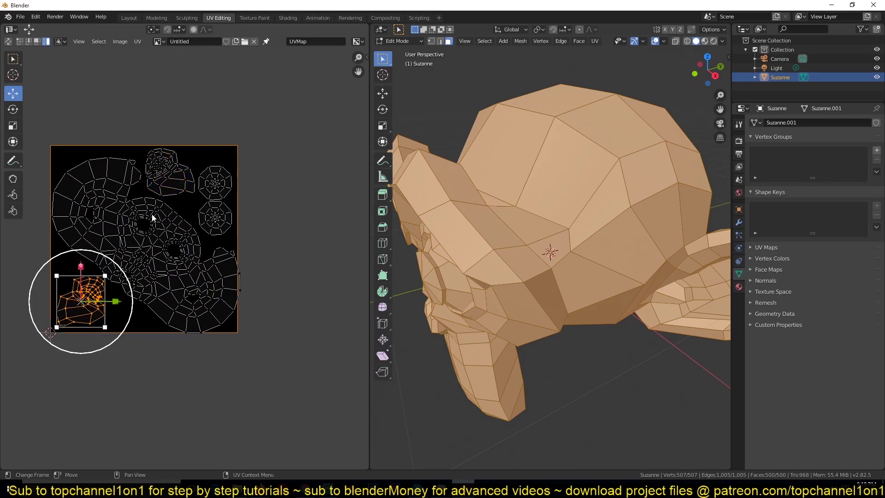
pyautogui.moveTo(223, 144); pyautogui.dragTo(210, 143, button='middle')
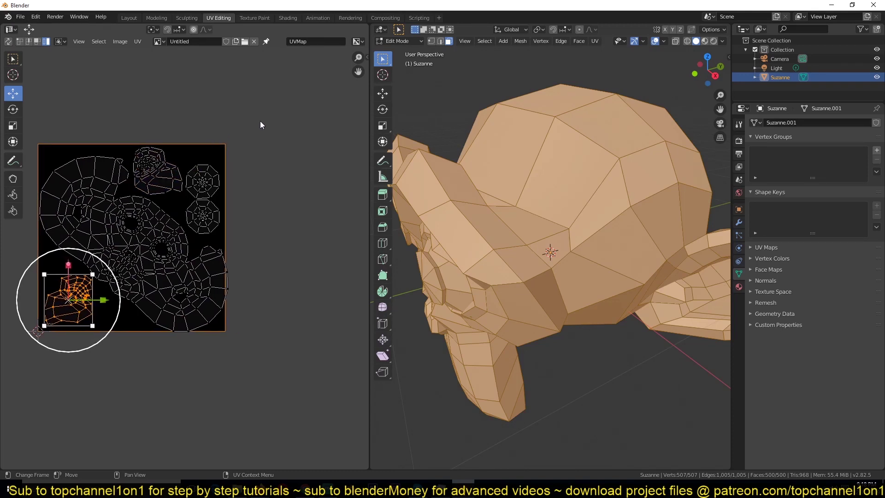
# Show the image's UDIM tile settings and add tile 1002 beside tile 1001
pyautogui.press('n')
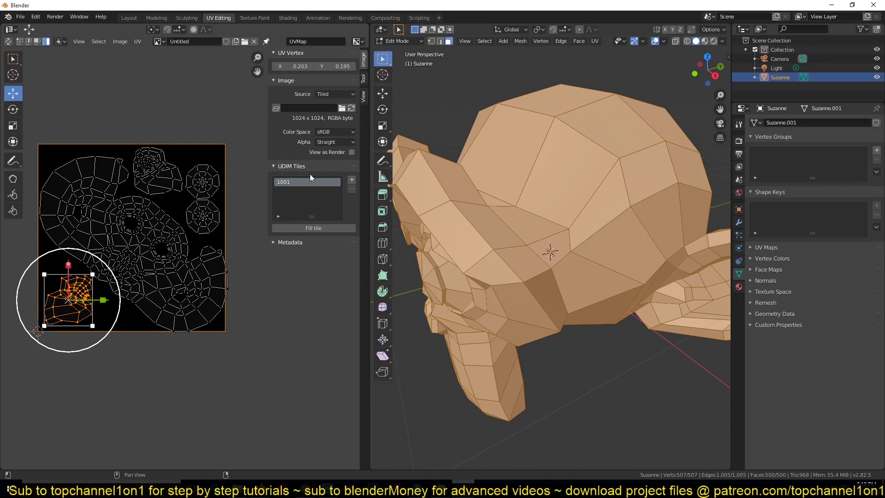
pyautogui.click(352, 180)
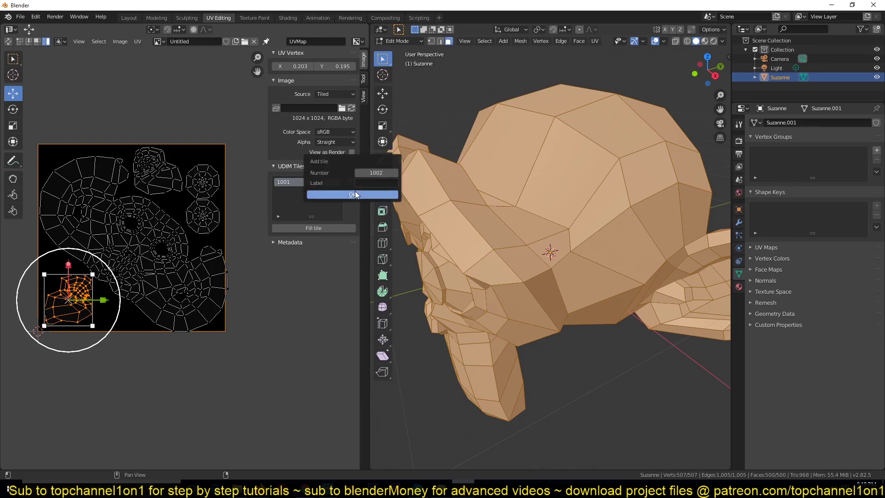
pyautogui.click(355, 193)
pyautogui.moveTo(191, 176); pyautogui.dragTo(150, 175, button='middle')
pyautogui.scroll(-2, 93, 238)
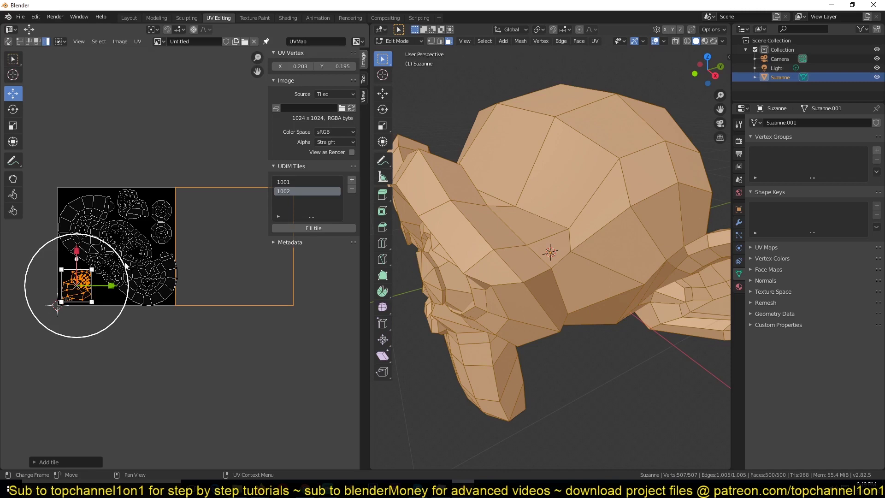
# Move both ear islands out of tile 1001 into tile 1002 and enlarge them to use more of the tile
pyautogui.press('g')
pyautogui.click(271, 208)
pyautogui.click(119, 210)
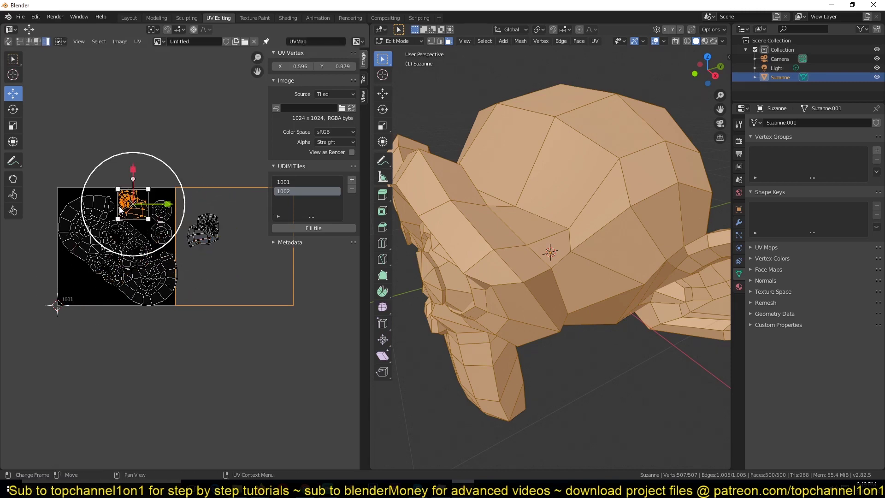
pyautogui.moveTo(119, 210); pyautogui.dragTo(189, 236)
pyautogui.press('s')
pyautogui.click(252, 271)
pyautogui.click(235, 283)
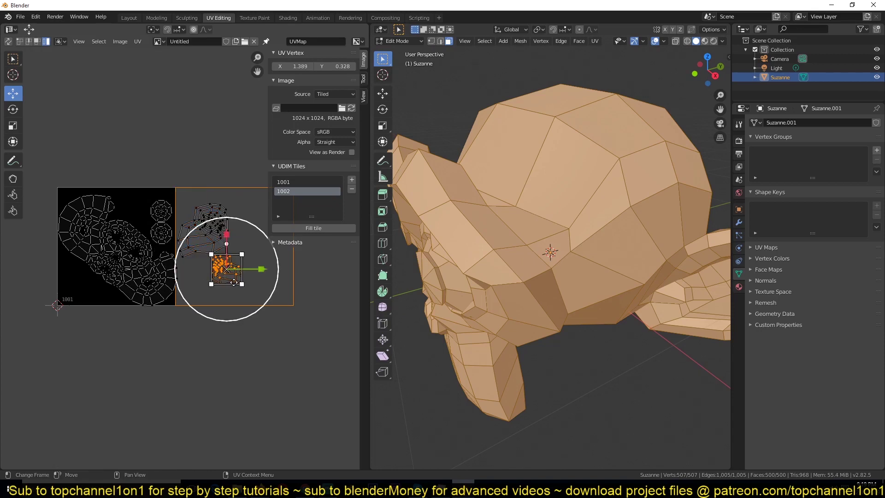
pyautogui.press('s')
pyautogui.click(268, 298)
pyautogui.click(224, 212)
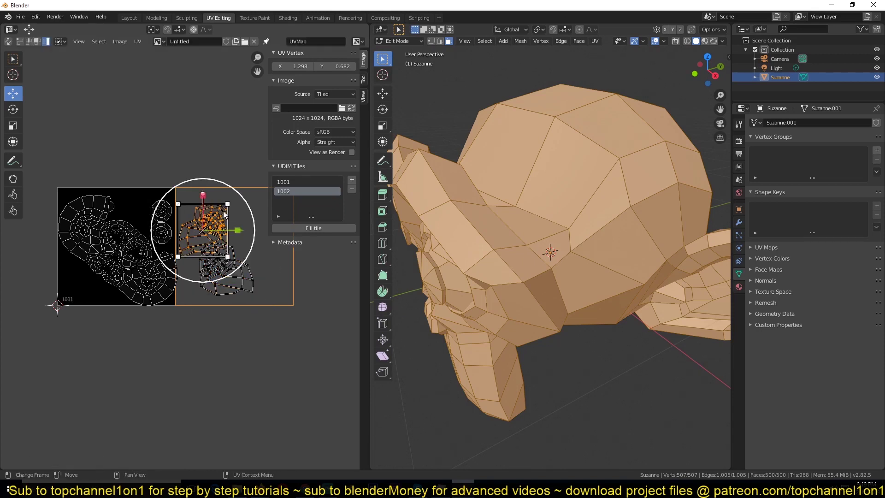
pyautogui.moveTo(225, 215); pyautogui.dragTo(238, 205)
# Add UDIM tile 1003 to the tiled image beside tile 1002
pyautogui.moveTo(188, 241); pyautogui.dragTo(166, 243, button='middle')
pyautogui.click(137, 214)
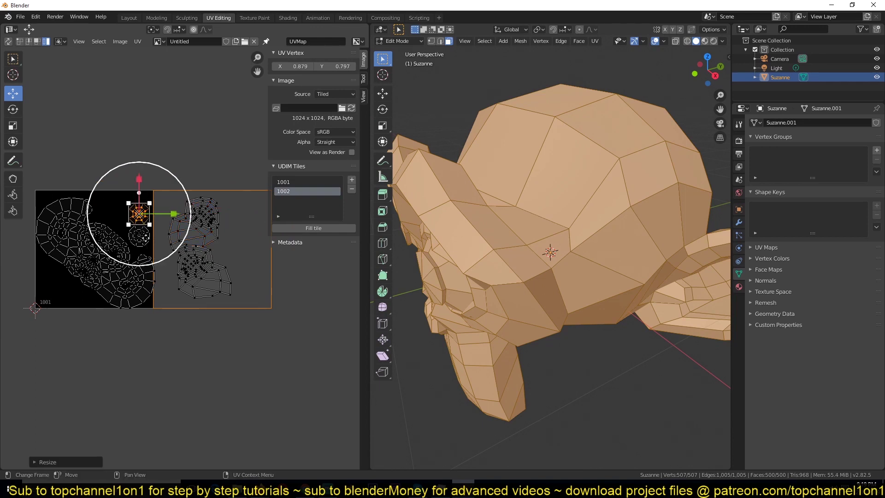
pyautogui.moveTo(138, 214); pyautogui.dragTo(38, 240, button='middle')
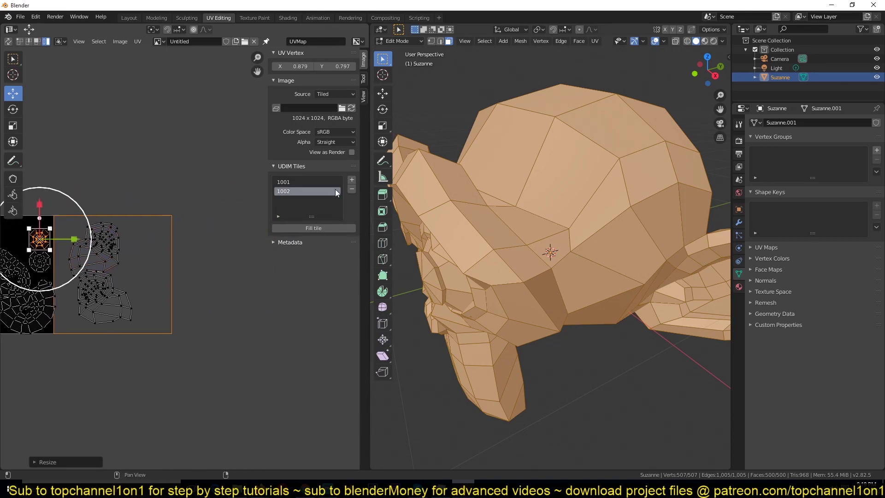
pyautogui.click(352, 180)
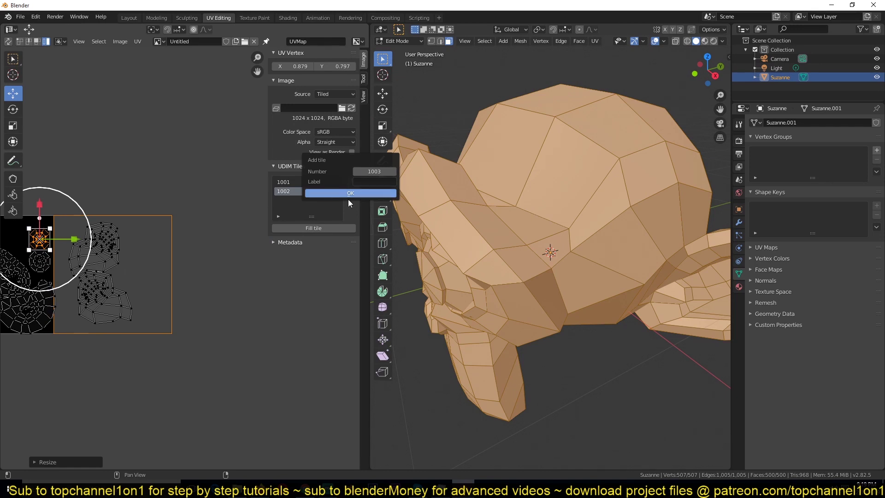
pyautogui.click(342, 192)
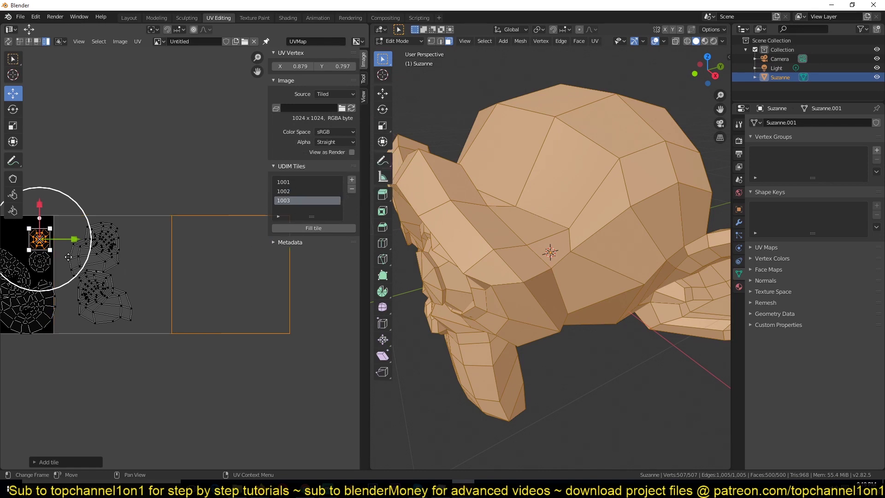
# Move both round eye islands into tile 1003 and scale them up about 2.3 times
pyautogui.click(42, 268)
pyautogui.click(104, 315)
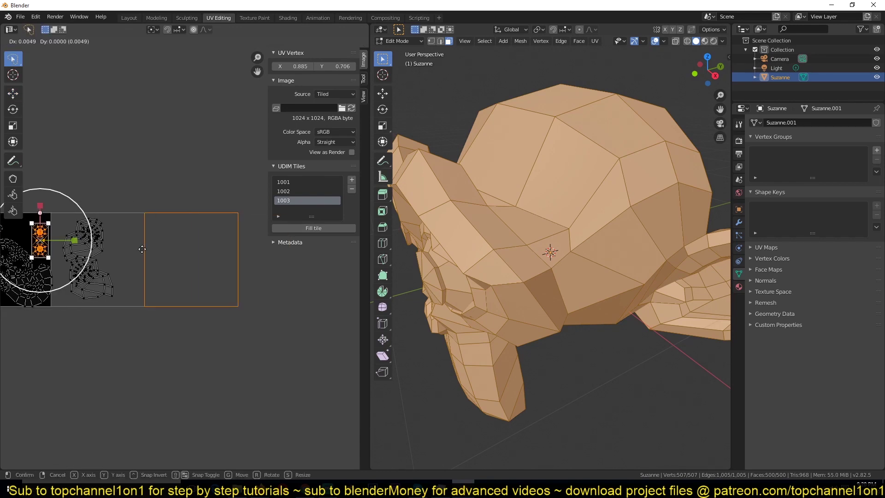
pyautogui.press('g')
pyautogui.click(258, 262)
pyautogui.press('s')
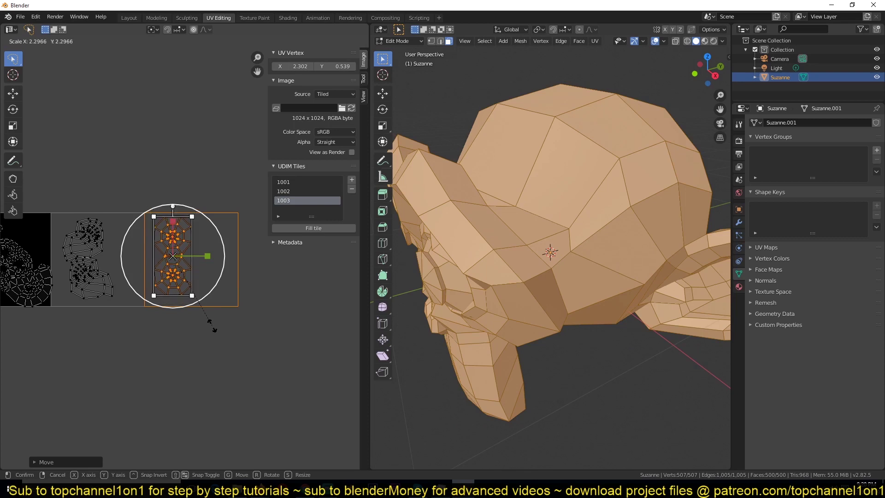
pyautogui.click(212, 325)
# Check the placement of the ear islands in tile 1002 and the eye islands in tile 1003
pyautogui.moveTo(117, 253); pyautogui.dragTo(112, 213, button='middle')
pyautogui.moveTo(54, 230); pyautogui.dragTo(78, 215, button='middle')
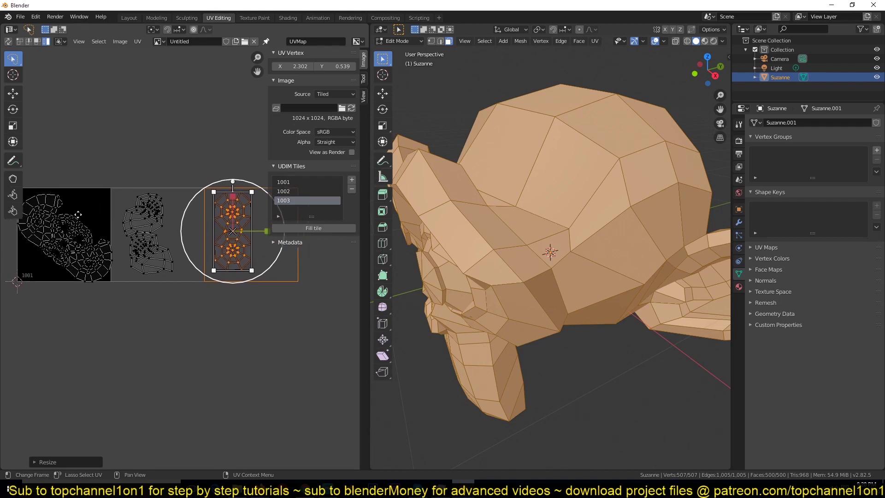
pyautogui.click(168, 204)
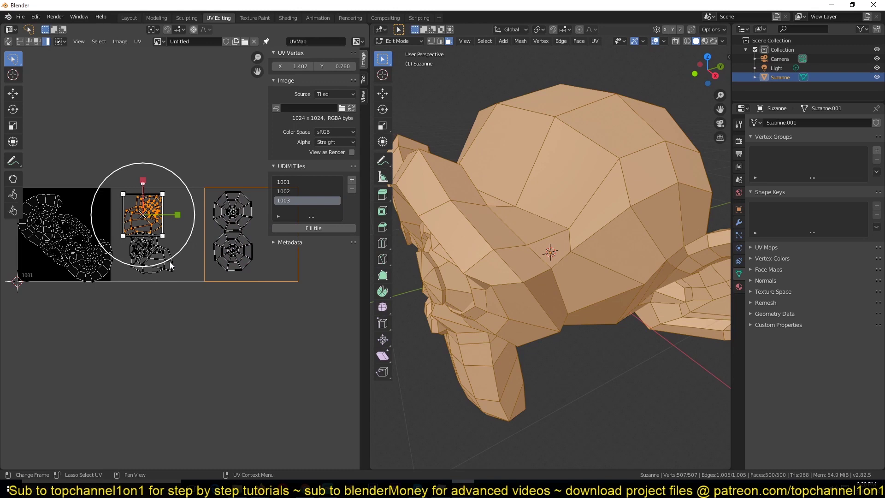
pyautogui.click(185, 266)
pyautogui.click(253, 264)
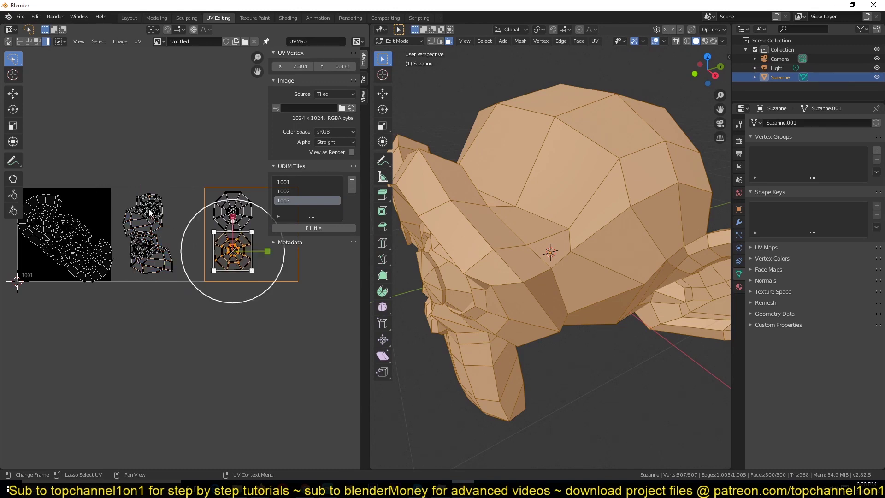
pyautogui.click(124, 198)
# Fill tile 1002 with a blank 1024 × 1024 px teal colour (H 0.479, S 0.794, V 0.671)
pyautogui.click(298, 189)
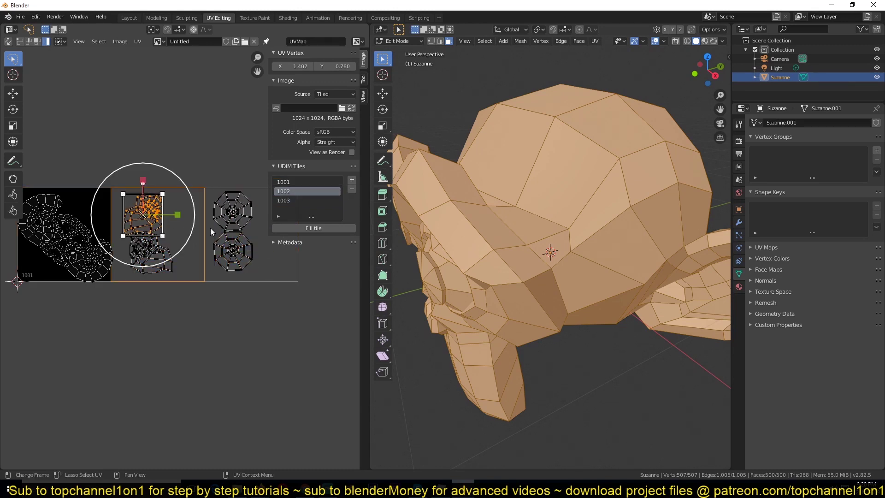
pyautogui.click(314, 228)
pyautogui.click(345, 225)
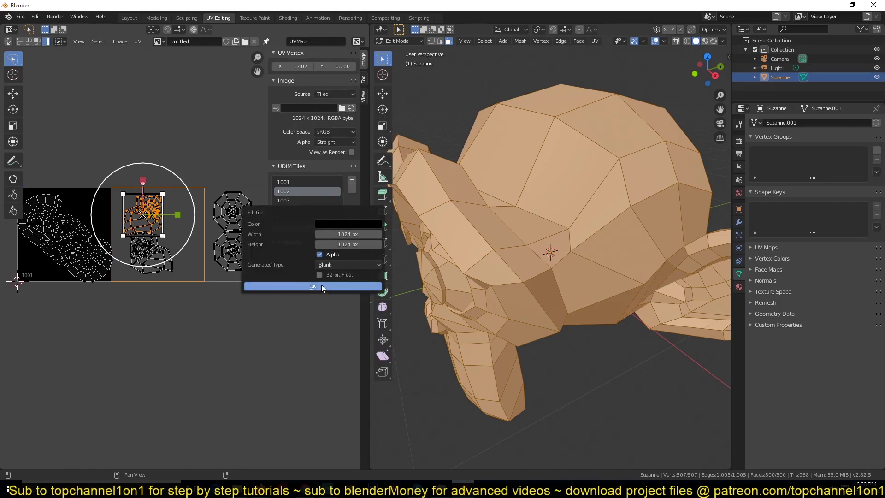
pyautogui.click(360, 226)
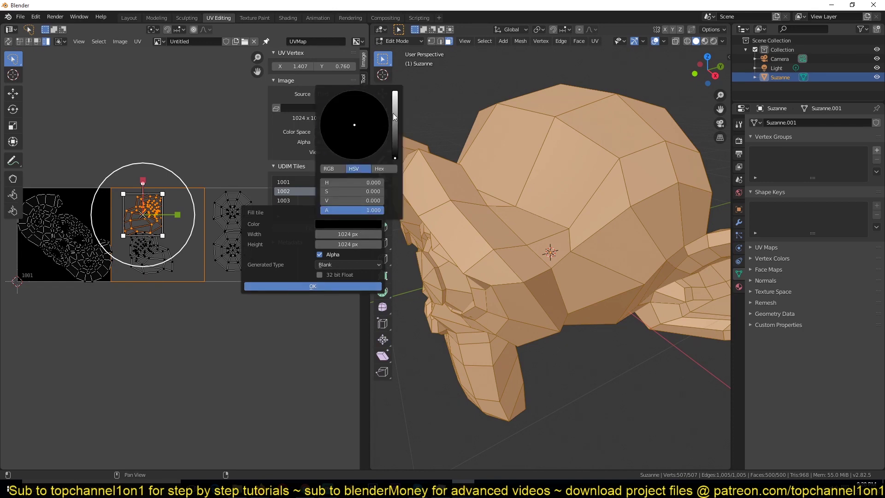
pyautogui.click(394, 113)
pyautogui.moveTo(343, 108); pyautogui.dragTo(351, 98)
pyautogui.click(320, 283)
# Fill tile 1003 with a blank 1024 × 1024 px purple colour
pyautogui.press('g')
pyautogui.click(352, 193)
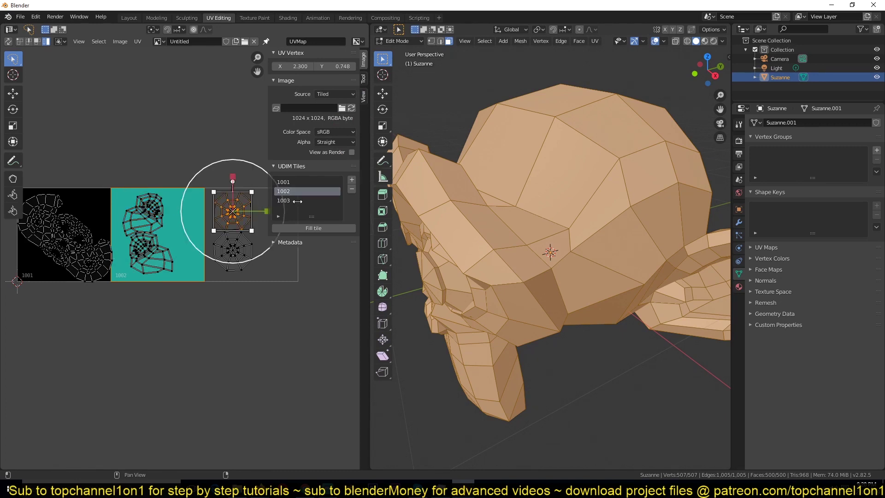
pyautogui.click(284, 200)
pyautogui.click(302, 228)
pyautogui.click(338, 223)
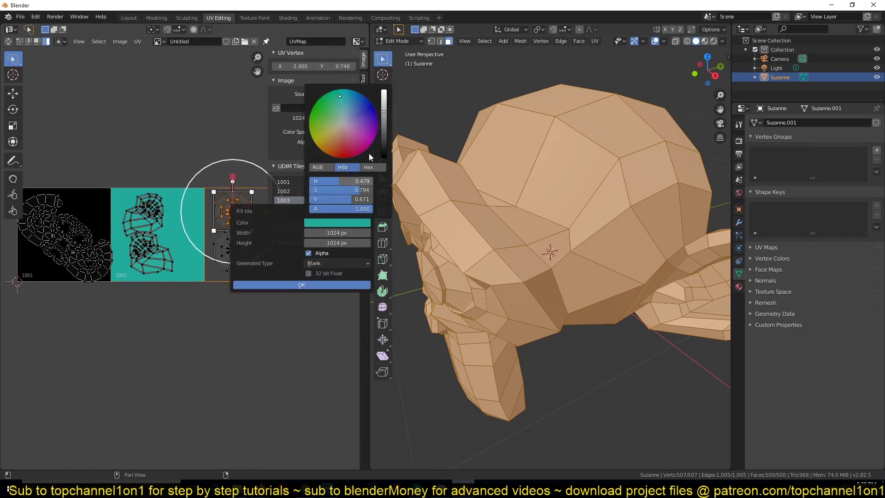
pyautogui.click(372, 132)
pyautogui.click(332, 285)
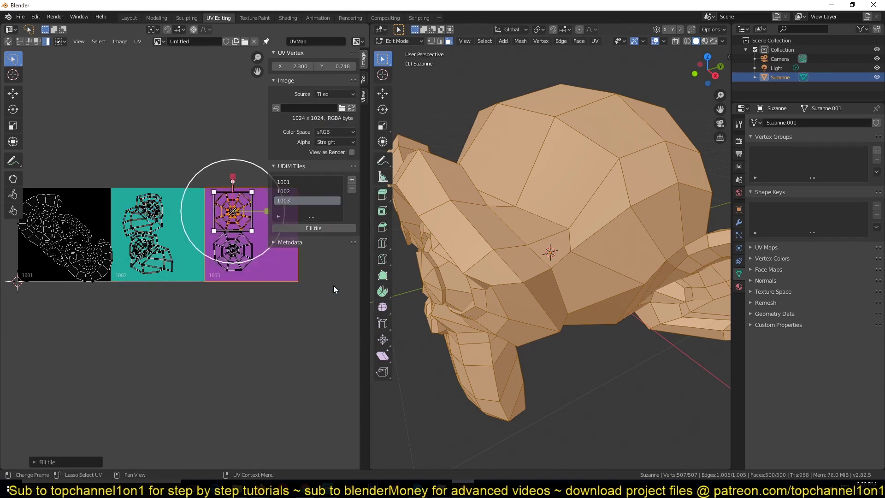
# Deselect the UV islands and hide the UV editor's sidebar so all three tiles are in view
pyautogui.click(139, 115)
pyautogui.moveTo(140, 157); pyautogui.dragTo(199, 200, button='middle')
pyautogui.press('n')
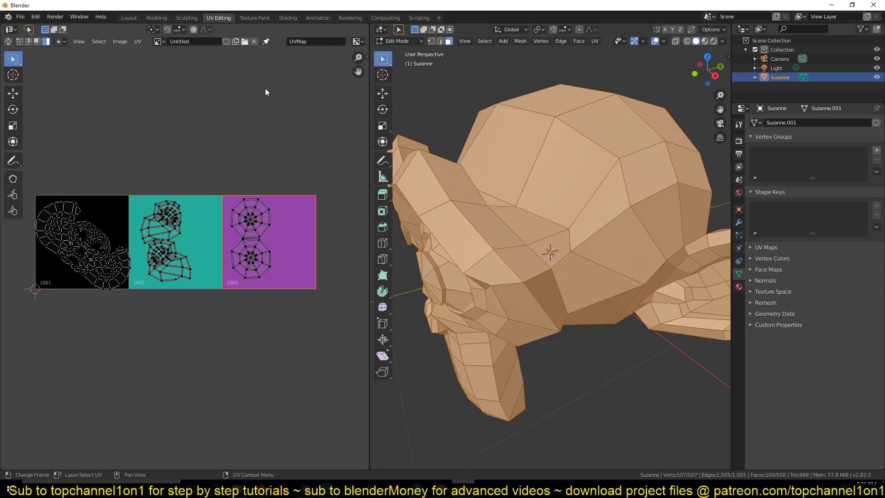
# Switch to the Shading workspace in Object Mode and turn its widened file browser area into a UV Editor
pyautogui.press('Tab')
pyautogui.click(289, 18)
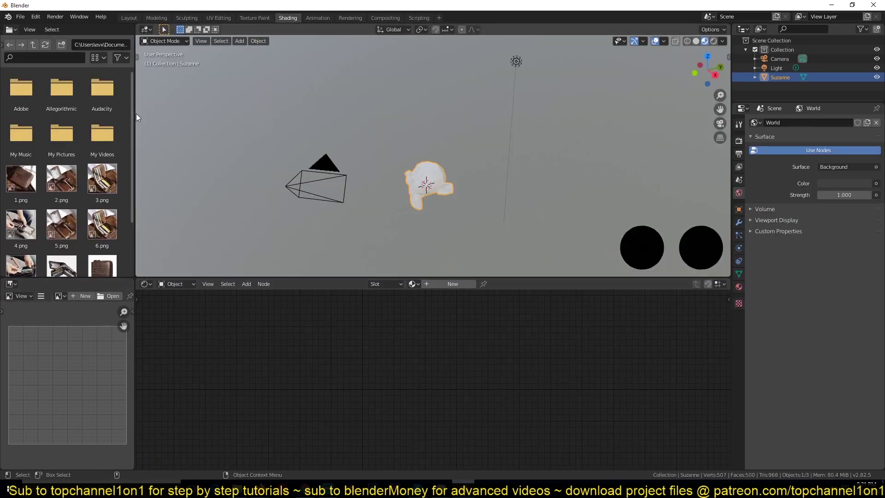
pyautogui.moveTo(136, 113); pyautogui.dragTo(223, 110)
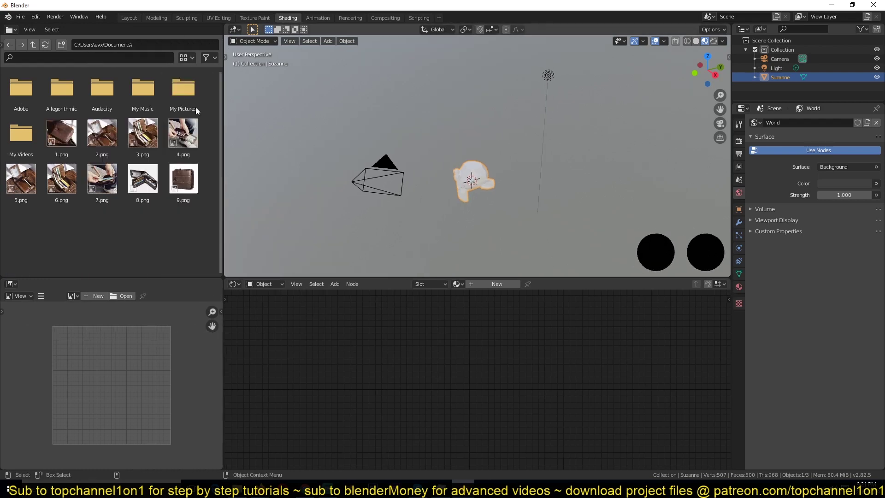
pyautogui.click(9, 30)
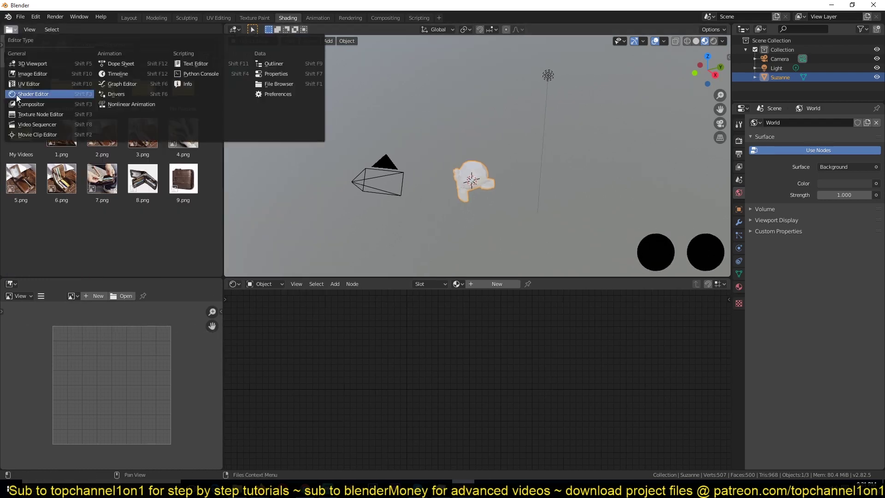
pyautogui.click(42, 83)
# Select all of the monkey's UVs in Edit Mode and return to Object Mode
pyautogui.press('Tab')
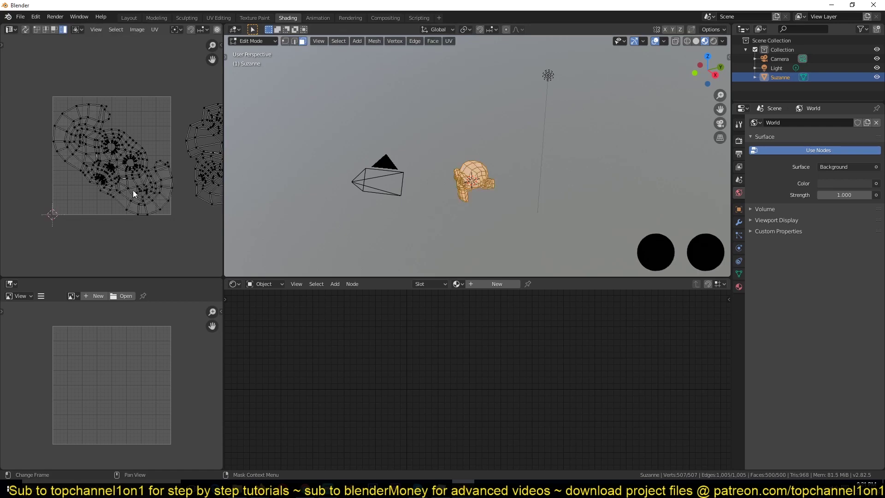
pyautogui.moveTo(143, 185); pyautogui.dragTo(41, 214, button='middle')
pyautogui.press('a')
pyautogui.scroll(-2, 118, 184)
pyautogui.press('Tab')
pyautogui.press('Tab')
pyautogui.press('Tab')
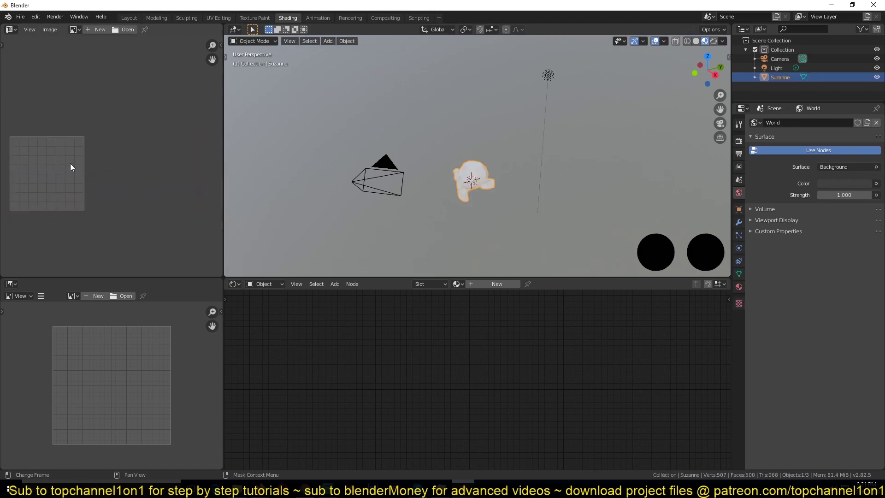
# Show the tiled image Untitled with all three of its tiles in the UV editor
pyautogui.moveTo(114, 137); pyautogui.dragTo(128, 104, button='middle')
pyautogui.moveTo(78, 132); pyautogui.dragTo(74, 155, button='middle')
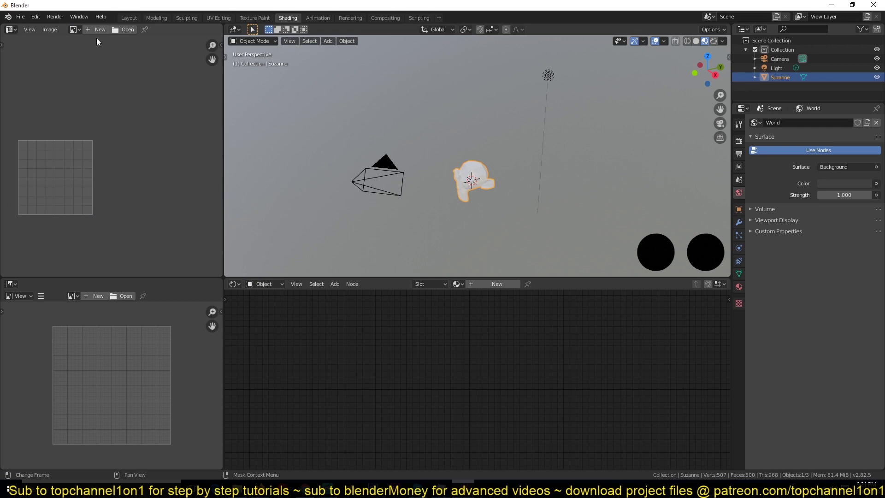
pyautogui.click(75, 29)
pyautogui.click(84, 50)
pyautogui.scroll(-8, 90, 121)
pyautogui.moveTo(85, 131); pyautogui.dragTo(17, 111, button='middle')
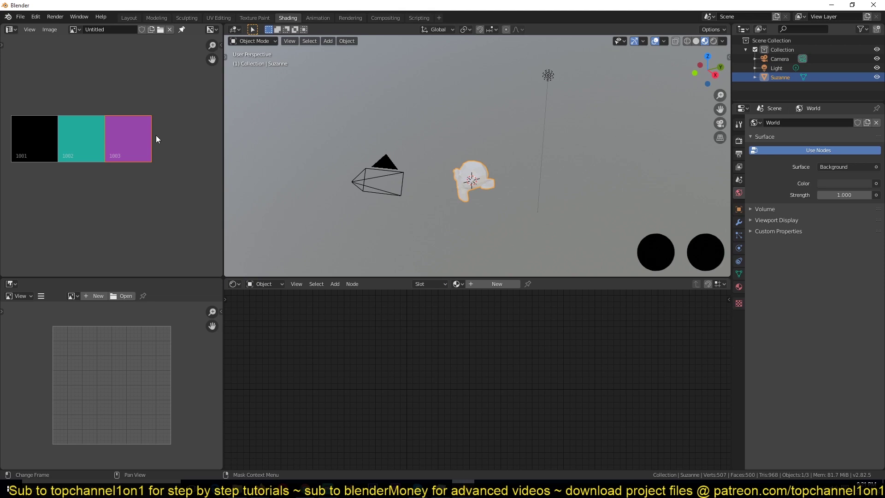
# Put the monkey in Edit Mode and create a new material for it
pyautogui.press('Tab')
pyautogui.scroll(5, 546, 195)
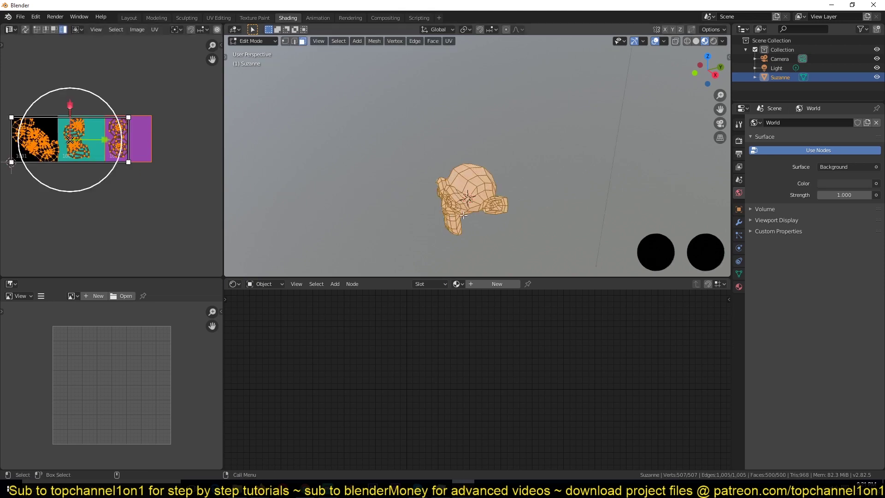
pyautogui.scroll(-3, 485, 156)
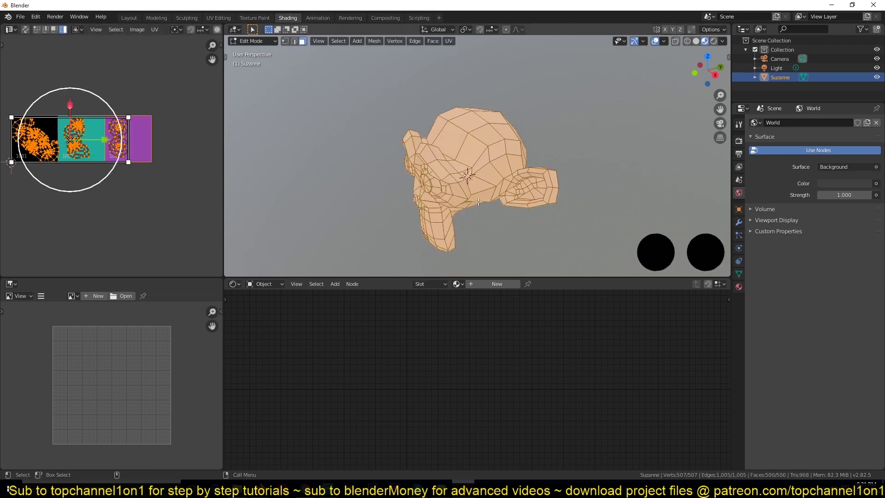
pyautogui.click(503, 283)
# Add an Image Texture node to the material and place it beside the Principled BSDF node
pyautogui.hotkey('shift', 'a')
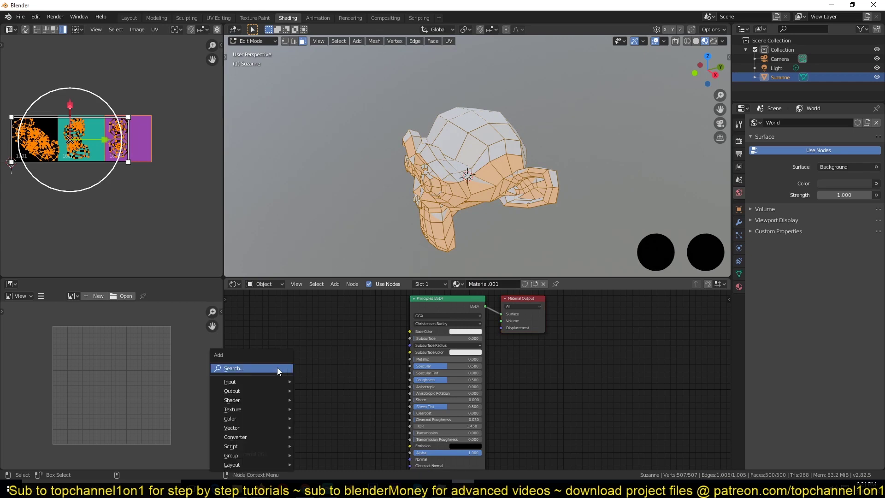
pyautogui.hotkey('shift', 'a')
pyautogui.moveTo(279, 394)
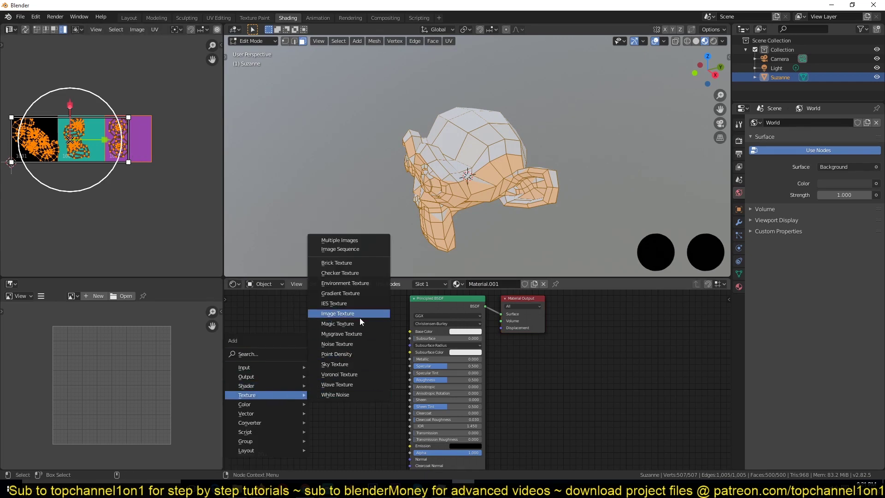
pyautogui.hotkey('shift', 'a')
pyautogui.moveTo(252, 404)
pyautogui.click(314, 322)
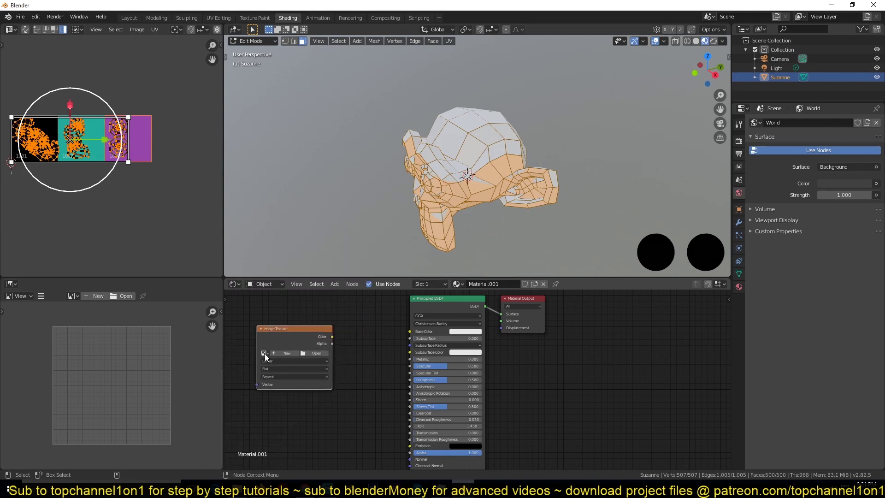
pyautogui.click(256, 325)
# Assign the image Untitled to the texture node and connect its Color output to the Principled BSDF's Base Color
pyautogui.click(287, 353)
pyautogui.click(286, 377)
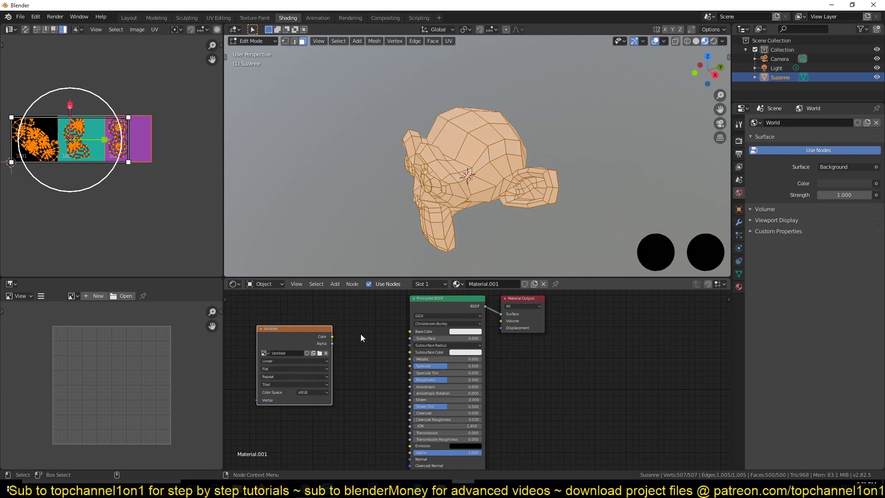
pyautogui.moveTo(332, 337); pyautogui.dragTo(410, 332)
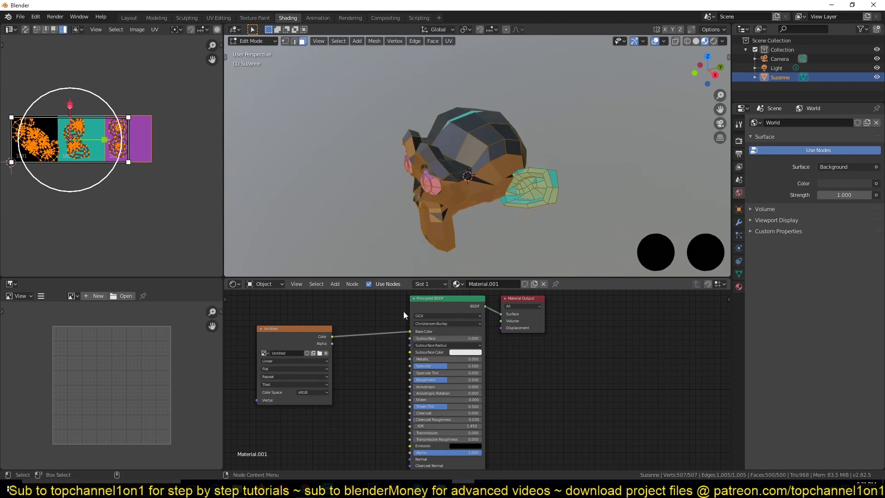
# Examine how the tile colours map onto the monkey's eyes, ears and head from several angles
pyautogui.press('Tab')
pyautogui.moveTo(371, 214); pyautogui.dragTo(533, 159, button='middle')
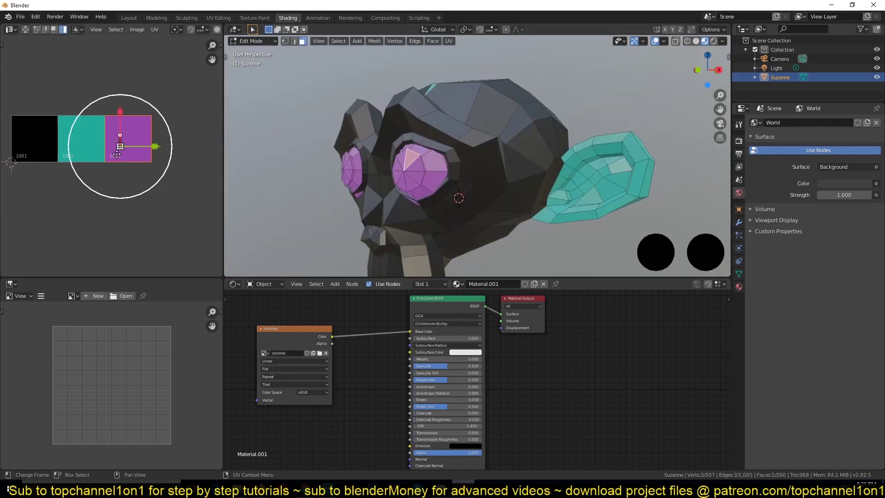
pyautogui.scroll(3, 177, 170)
pyautogui.scroll(-3, 46, 173)
pyautogui.moveTo(59, 173); pyautogui.dragTo(99, 180, button='middle')
pyautogui.press('a')
pyautogui.moveTo(434, 94); pyautogui.dragTo(446, 159, button='middle')
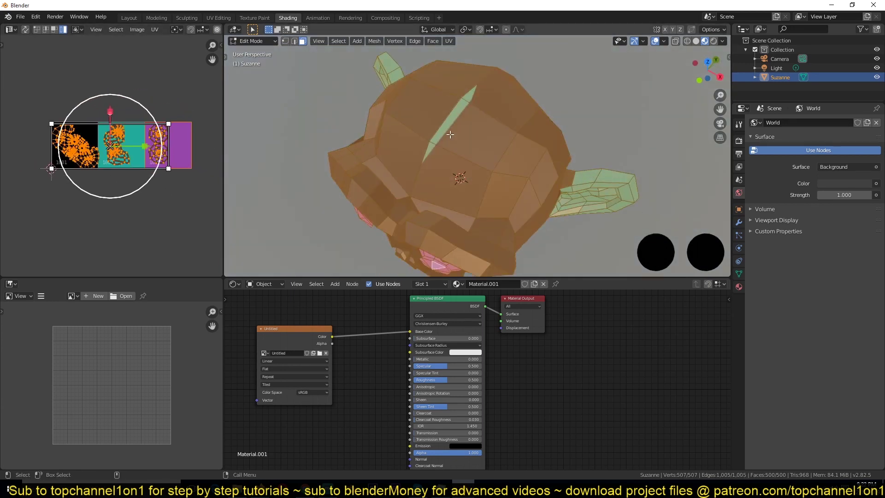
# Select the head's UV island in tile 1001 and scale it down to about 0.95
pyautogui.scroll(1, 92, 182)
pyautogui.moveTo(91, 182); pyautogui.dragTo(149, 177, button='middle')
pyautogui.click(118, 185)
pyautogui.scroll(5, 111, 175)
pyautogui.press('a')
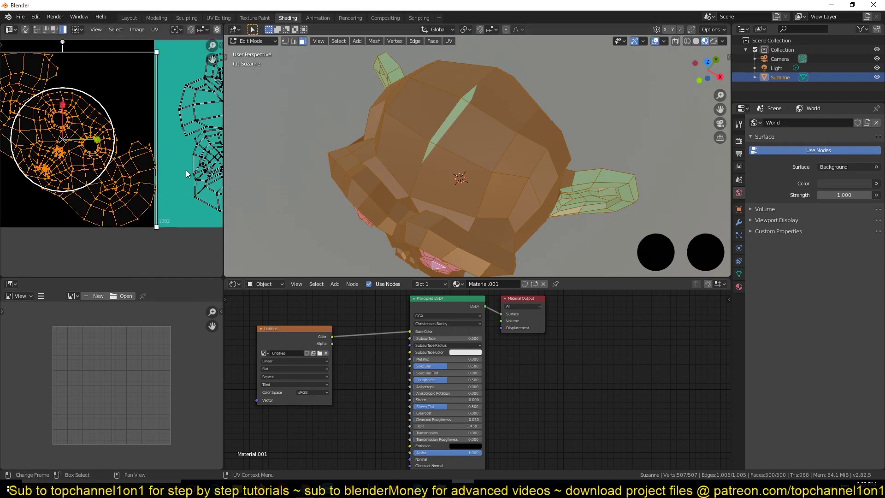
pyautogui.press('s')
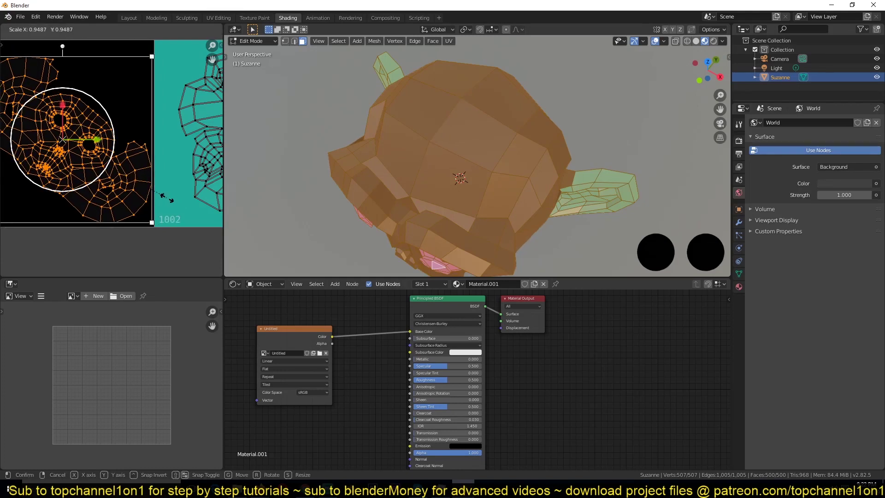
pyautogui.click(167, 198)
# Rotate the head's UV island until it lies horizontally and move it across the border between tiles 1001 and 1002
pyautogui.scroll(-4, 113, 200)
pyautogui.press('r')
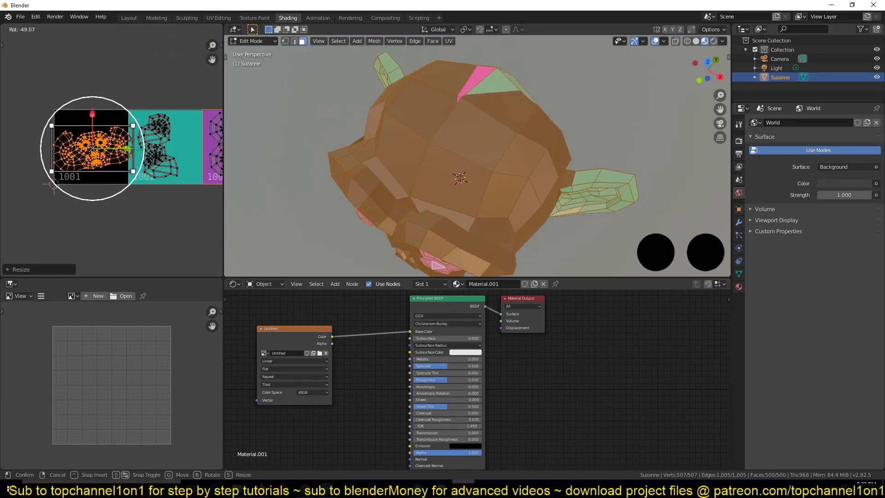
pyautogui.click(168, 162)
pyautogui.press('g')
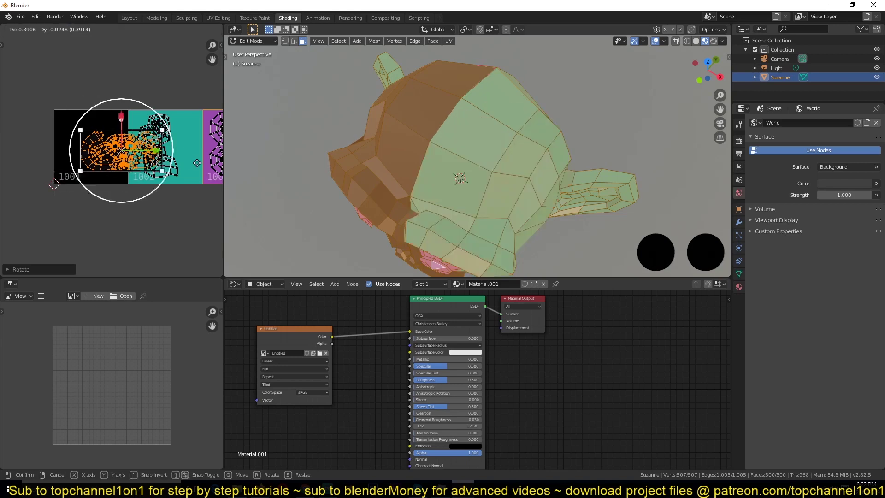
pyautogui.click(187, 162)
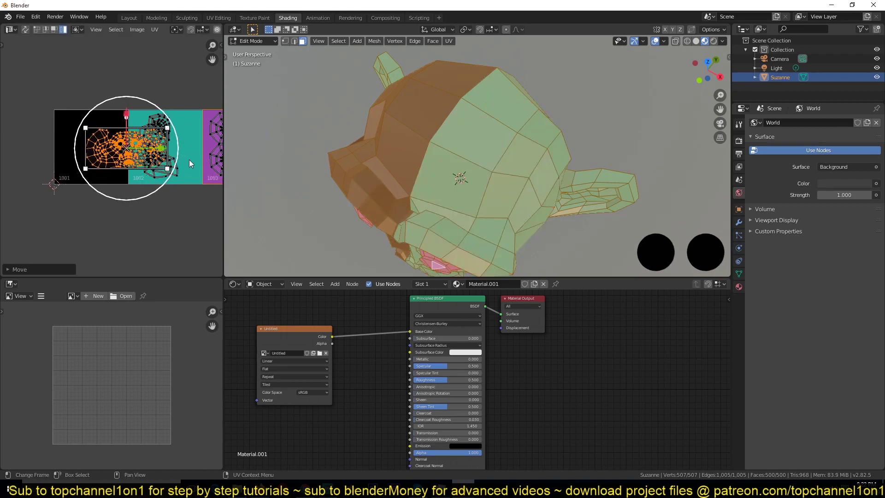
pyautogui.press('s')
pyautogui.rightClick(208, 166)
# Turn the head's UV island diagonally, move it back into tile 1001 and shrink it to fit inside the tile
pyautogui.press('r')
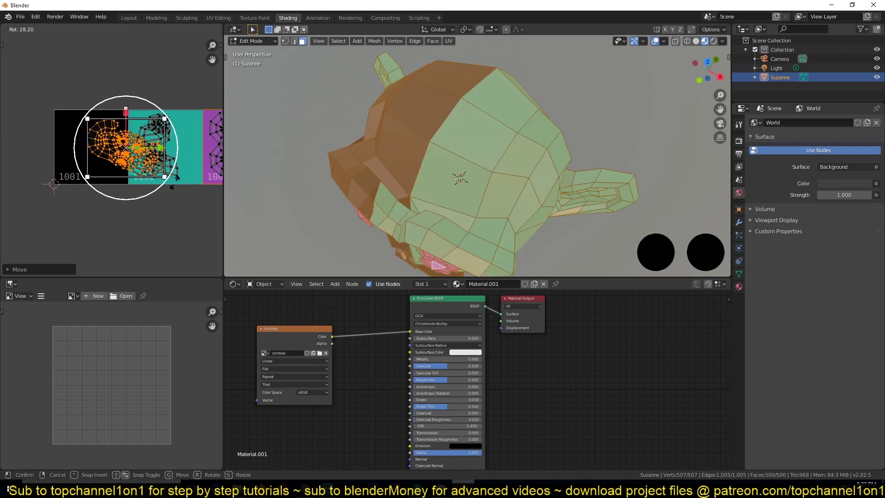
pyautogui.click(174, 183)
pyautogui.press('g')
pyautogui.click(155, 198)
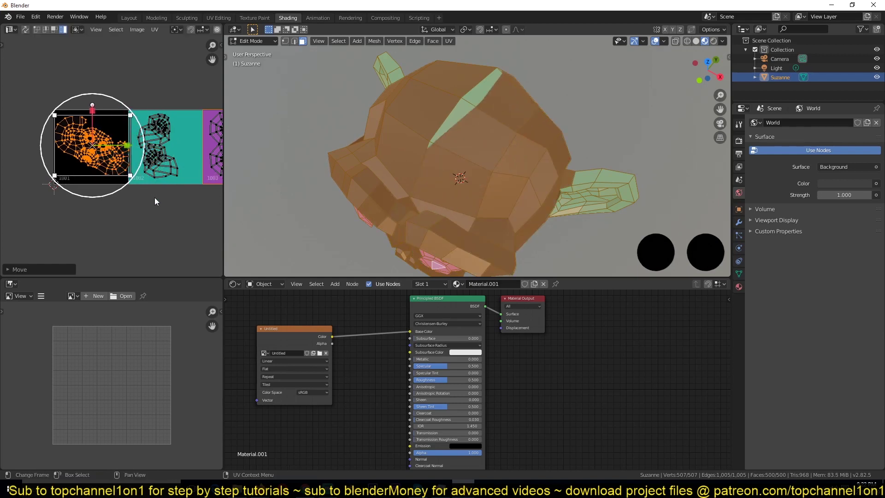
pyautogui.press('s')
pyautogui.click(142, 187)
# Examine how the UV islands are distributed over tiles 1001, 1002 and 1003
pyautogui.moveTo(142, 185); pyautogui.dragTo(110, 234, button='middle')
pyautogui.scroll(-3, 142, 158)
pyautogui.scroll(2, 142, 158)
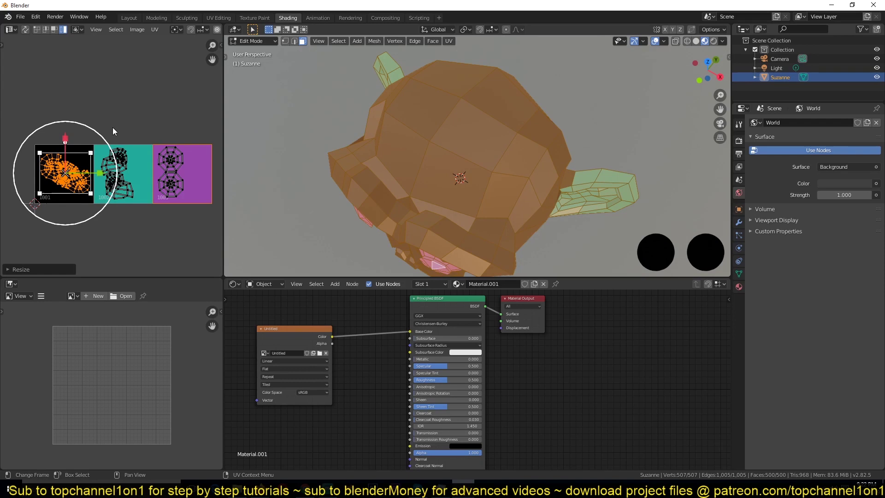
pyautogui.scroll(-3, 123, 156)
pyautogui.moveTo(138, 155); pyautogui.dragTo(121, 165, button='middle')
pyautogui.scroll(4, 96, 189)
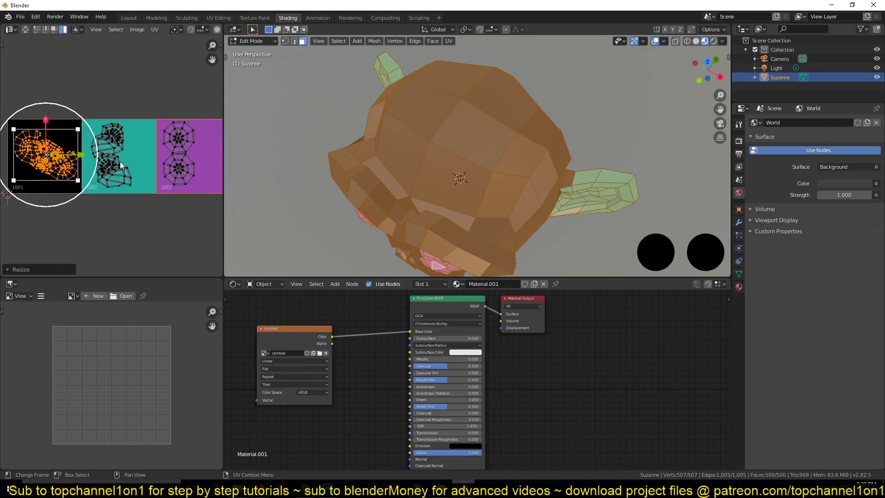
pyautogui.moveTo(205, 145); pyautogui.dragTo(165, 166, button='middle')
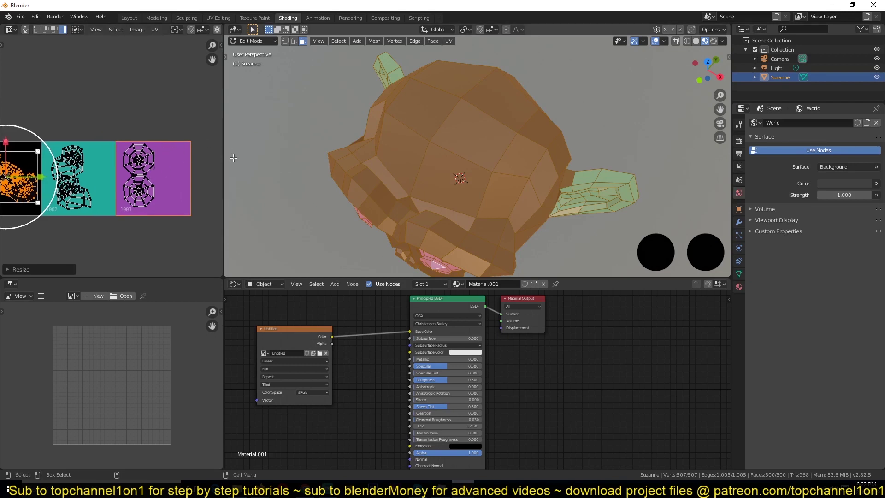
# Return the monkey to Object Mode and view its textured face from the front
pyautogui.press('Tab')
pyautogui.moveTo(330, 149); pyautogui.dragTo(355, 156, button='middle')
pyautogui.moveTo(355, 154); pyautogui.dragTo(378, 157, button='middle')
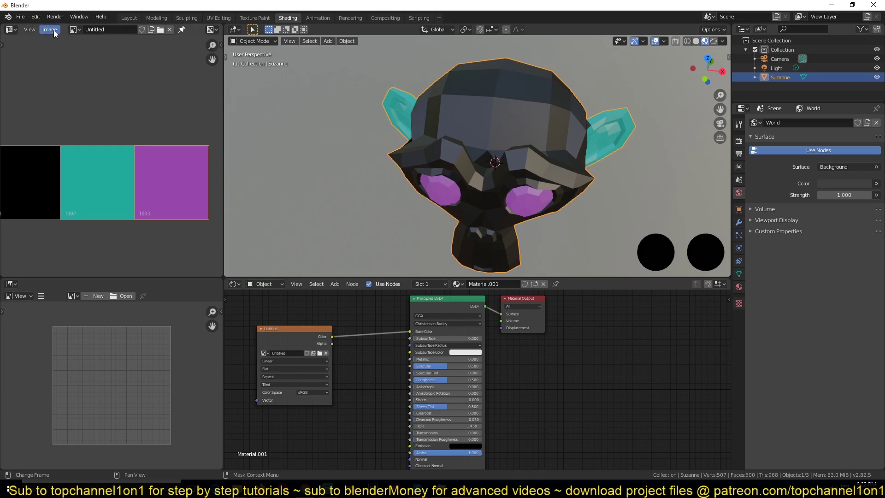
# Save the tiled image as Untitled.1001.png in a new Desktop folder and check the saved tile files from the texture node
pyautogui.click(54, 29)
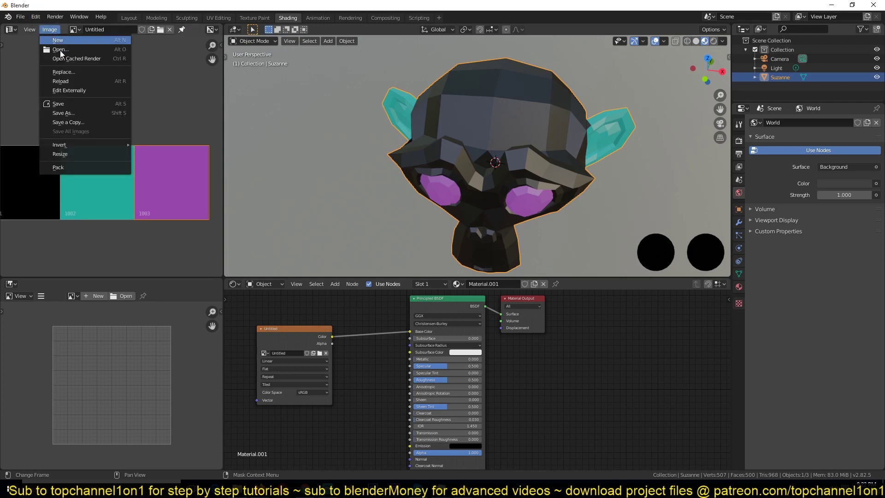
pyautogui.click(74, 114)
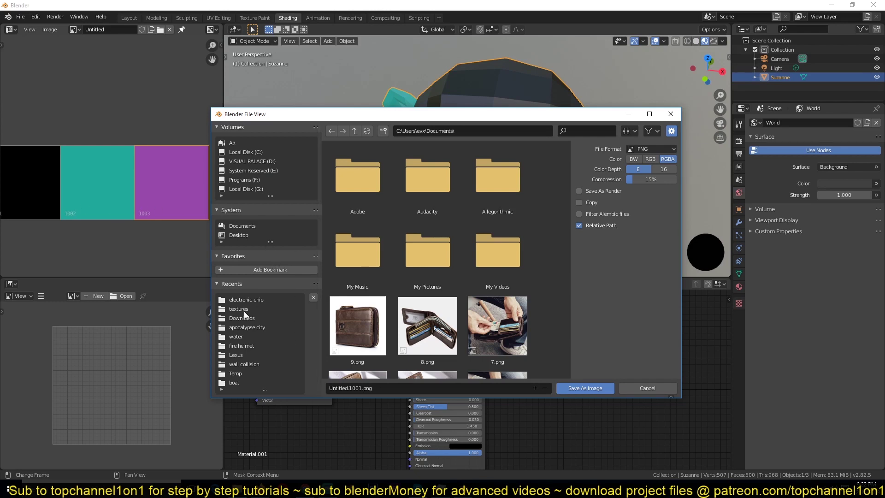
pyautogui.click(261, 236)
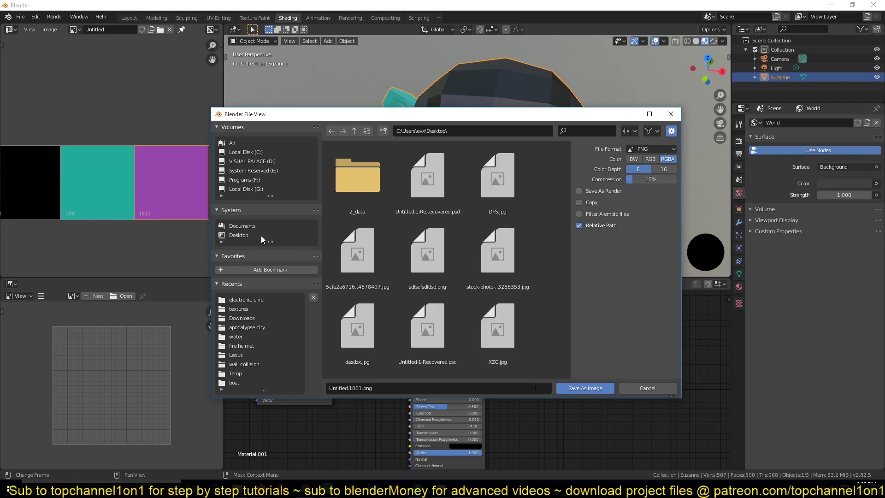
pyautogui.click(383, 131)
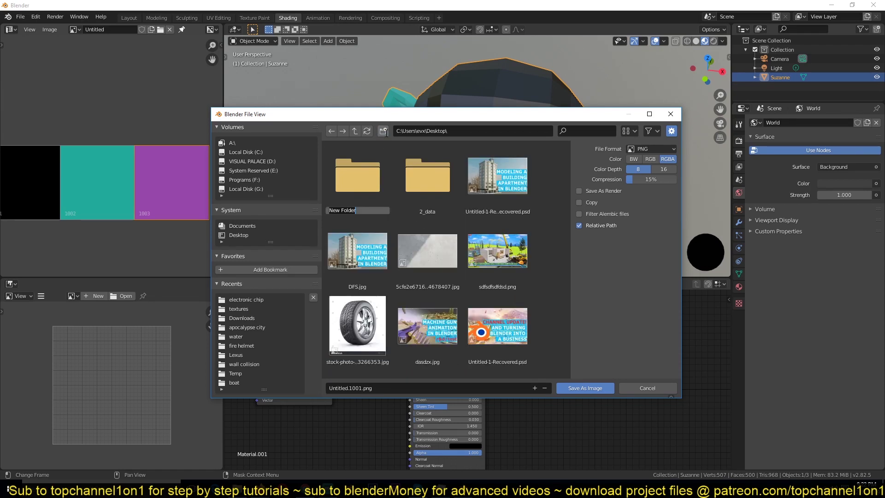
pyautogui.doubleClick(360, 184)
pyautogui.click(576, 389)
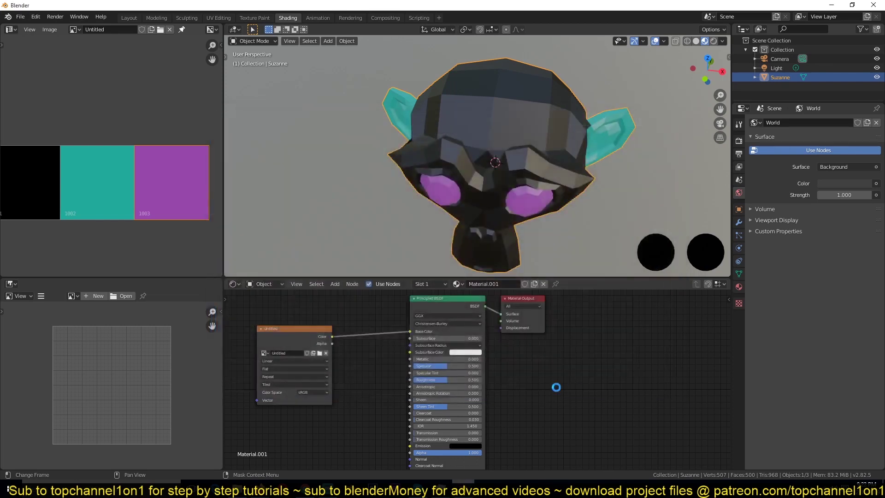
pyautogui.click(320, 353)
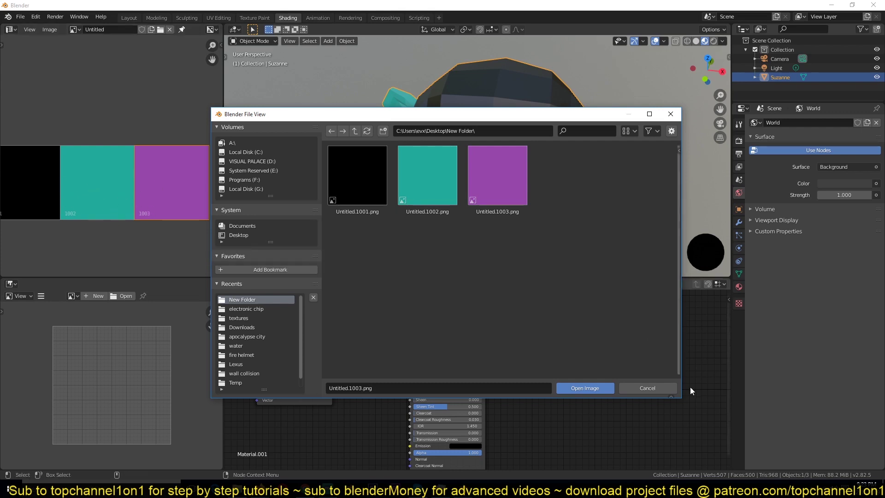
pyautogui.click(653, 388)
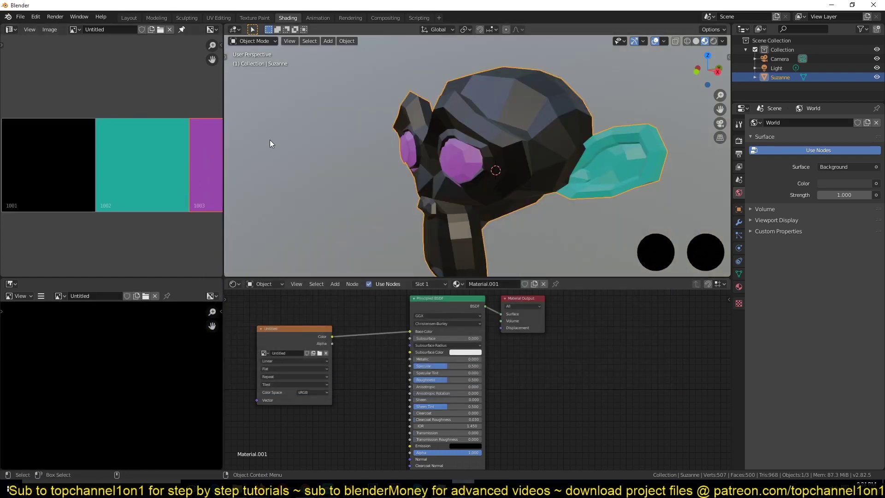
# Switch to the Texture Paint workspace, keep the texture slot mode on Material and show the monkey in Material Preview shading
pyautogui.click(255, 18)
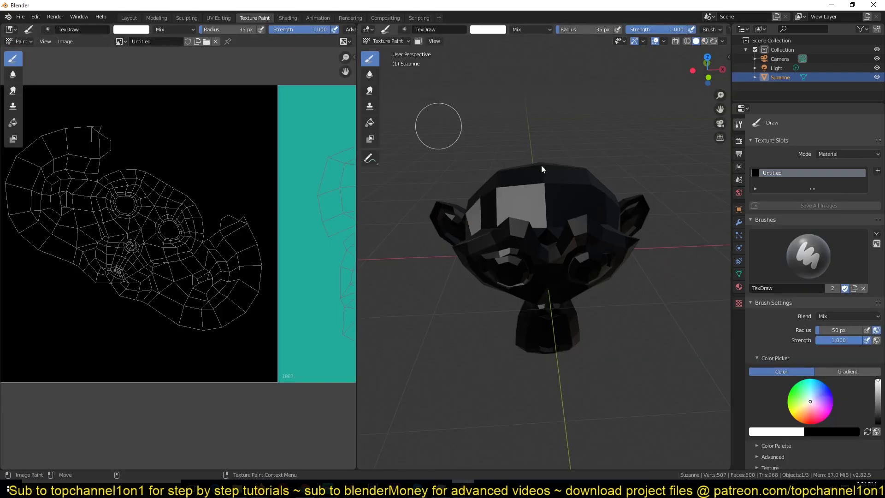
pyautogui.click(837, 154)
pyautogui.click(823, 160)
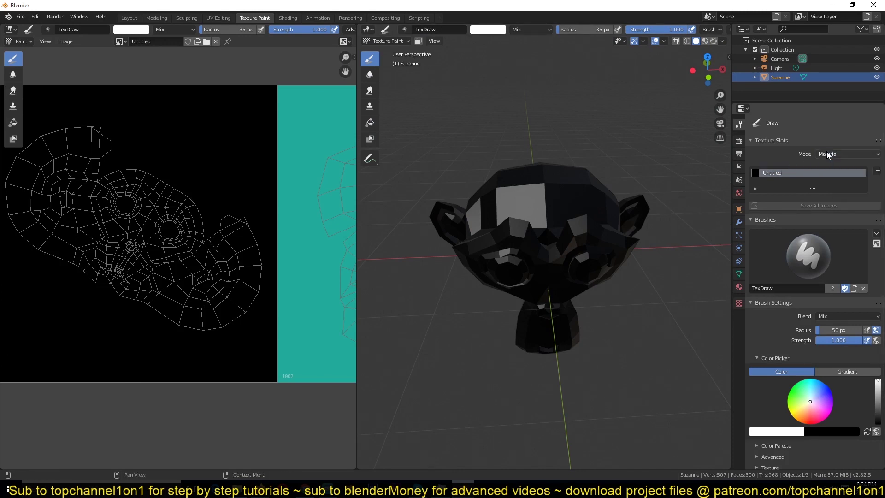
pyautogui.click(705, 40)
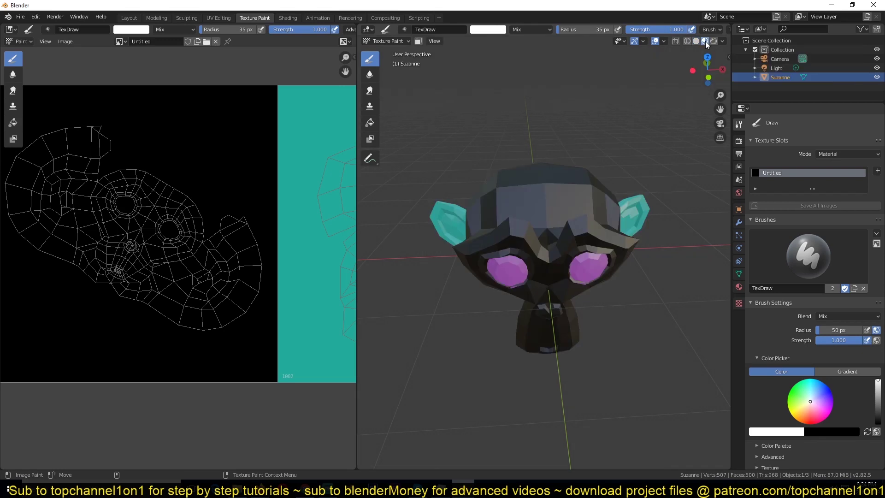
pyautogui.click(878, 170)
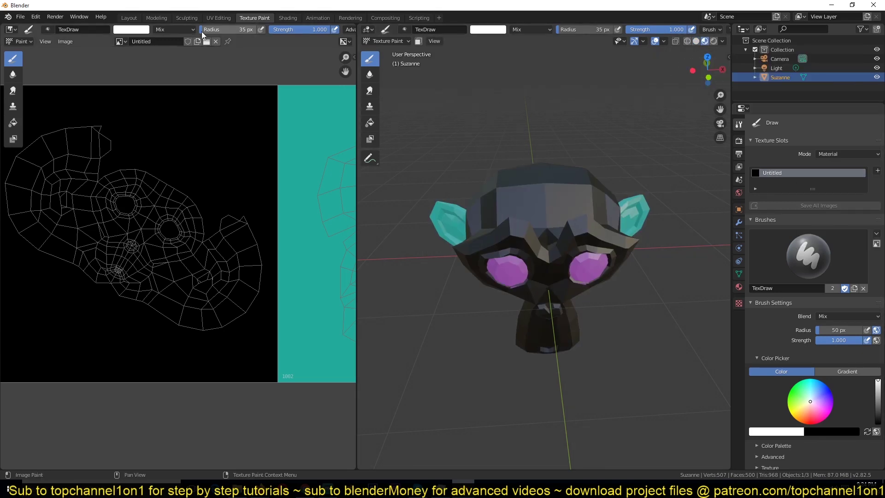
# Rename the tiled image to UDIM in the UV Editing workspace
pyautogui.click(232, 18)
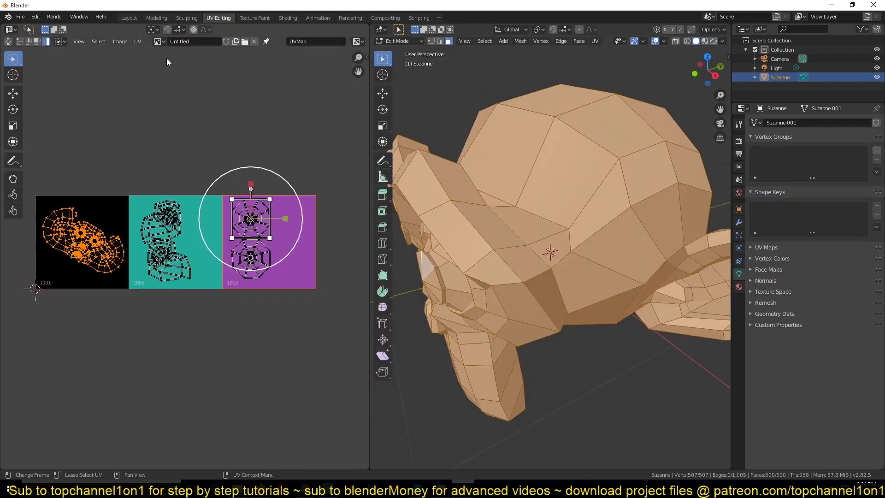
pyautogui.click(181, 41)
pyautogui.write('UDIM')
pyautogui.press('Return')
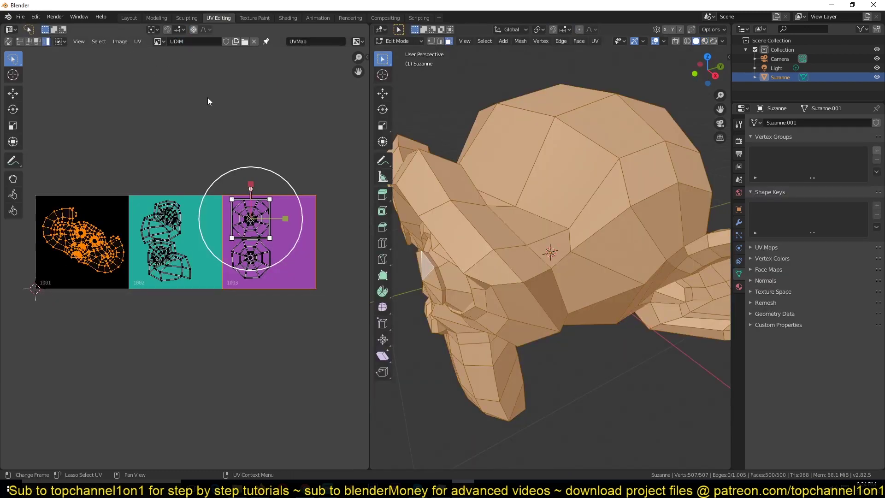
# Return to the Texture Paint workspace and paint a bent white stroke down across tile 1001
pyautogui.click(263, 18)
pyautogui.moveTo(599, 199); pyautogui.dragTo(507, 209, button='middle')
pyautogui.scroll(-3, 244, 219)
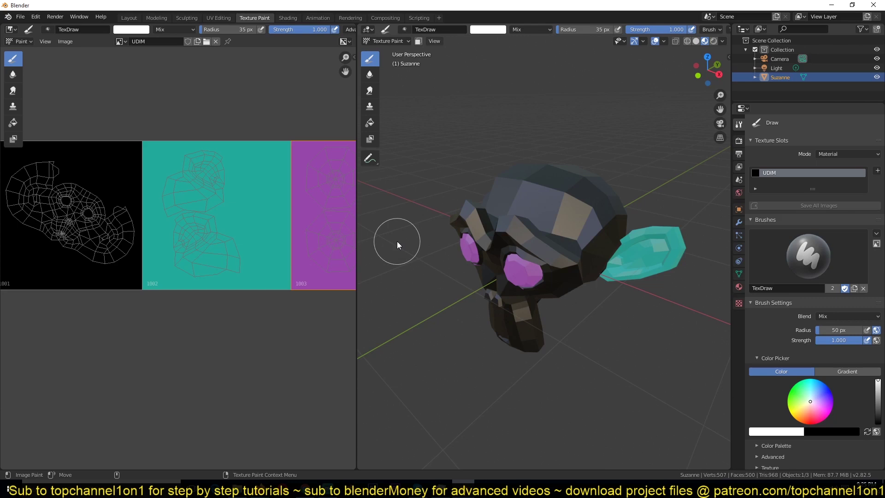
pyautogui.moveTo(130, 276); pyautogui.dragTo(181, 296, button='middle')
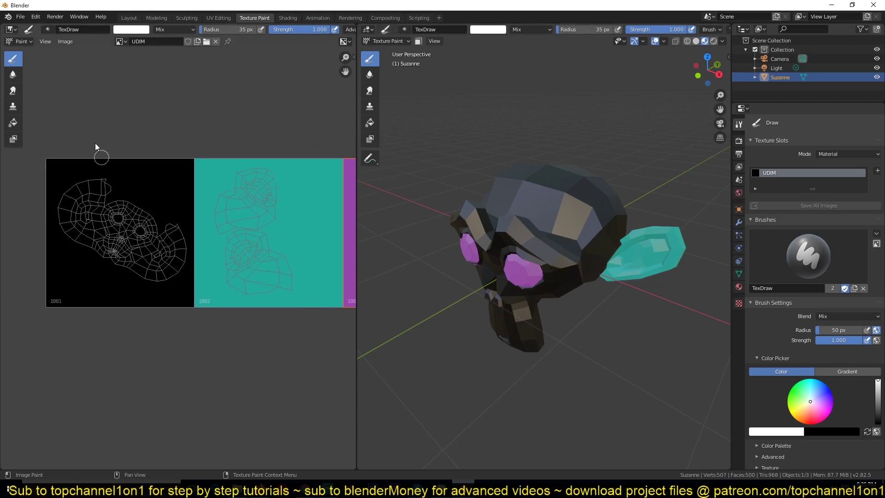
pyautogui.moveTo(177, 151); pyautogui.dragTo(97, 306)
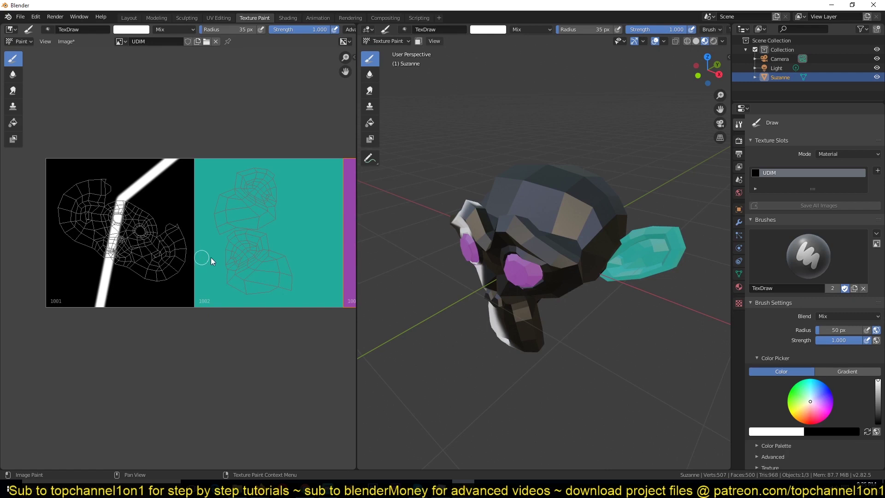
# Paint one white stroke down through the islands of tile 1002 and another through tile 1003
pyautogui.moveTo(549, 245); pyautogui.dragTo(631, 240, button='middle')
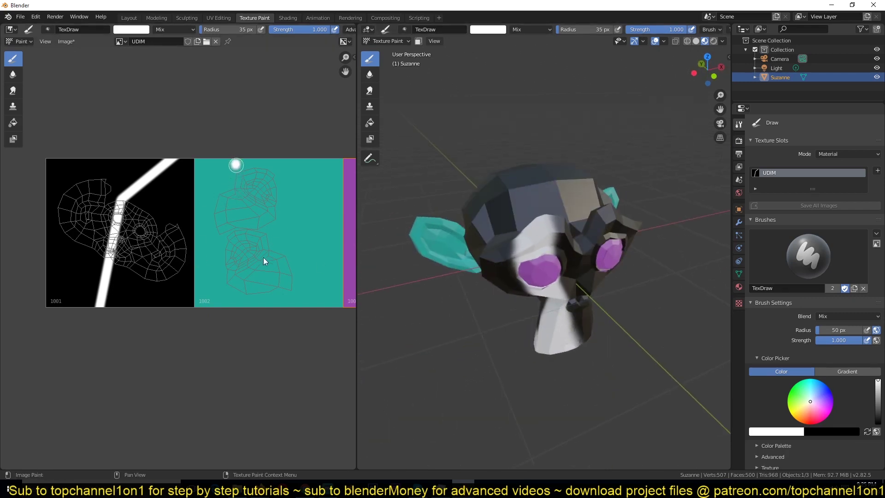
pyautogui.moveTo(236, 165); pyautogui.dragTo(248, 276)
pyautogui.moveTo(284, 249)
pyautogui.mouseDown(button='middle')
pyautogui.moveTo(245, 229)
pyautogui.moveTo(174, 220)
pyautogui.mouseUp(button='middle')
pyautogui.moveTo(309, 130); pyautogui.dragTo(266, 236)
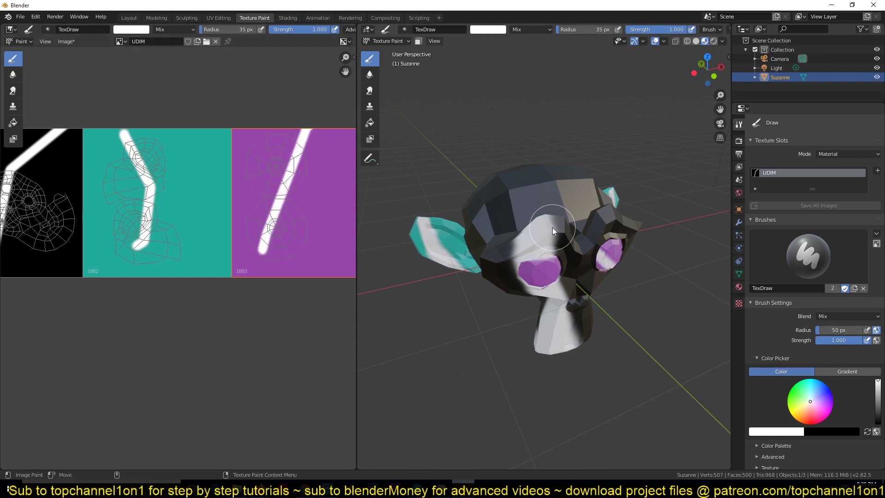
# Paint white strokes directly on the 3D monkey across its face, eye, ear and the side of its head
pyautogui.moveTo(552, 226); pyautogui.dragTo(447, 213, button='middle')
pyautogui.moveTo(563, 173); pyautogui.dragTo(565, 202, button='middle')
pyautogui.moveTo(565, 202)
pyautogui.mouseDown()
pyautogui.moveTo(503, 290)
pyautogui.moveTo(480, 225)
pyautogui.mouseUp()
pyautogui.moveTo(480, 225)
pyautogui.mouseDown(button='middle')
pyautogui.moveTo(603, 187)
pyautogui.moveTo(567, 205)
pyautogui.mouseUp(button='middle')
pyautogui.moveTo(567, 204); pyautogui.dragTo(489, 256)
pyautogui.moveTo(488, 255); pyautogui.dragTo(558, 242, button='middle')
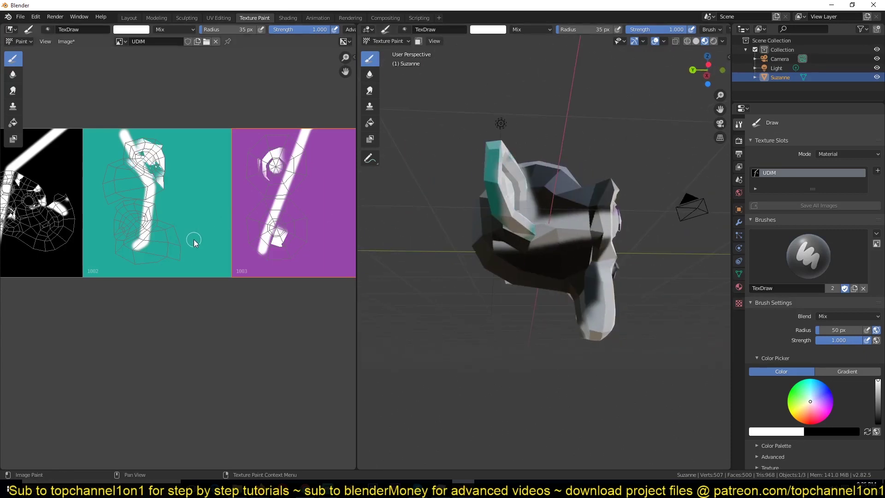
# Examine where the strokes painted on the model land in the UV islands, especially in tile 1001
pyautogui.moveTo(194, 242); pyautogui.dragTo(251, 277, button='middle')
pyautogui.moveTo(69, 248); pyautogui.dragTo(193, 214, button='middle')
pyautogui.scroll(4, 192, 221)
pyautogui.moveTo(211, 173); pyautogui.dragTo(144, 249, button='middle')
pyautogui.scroll(-1, 145, 252)
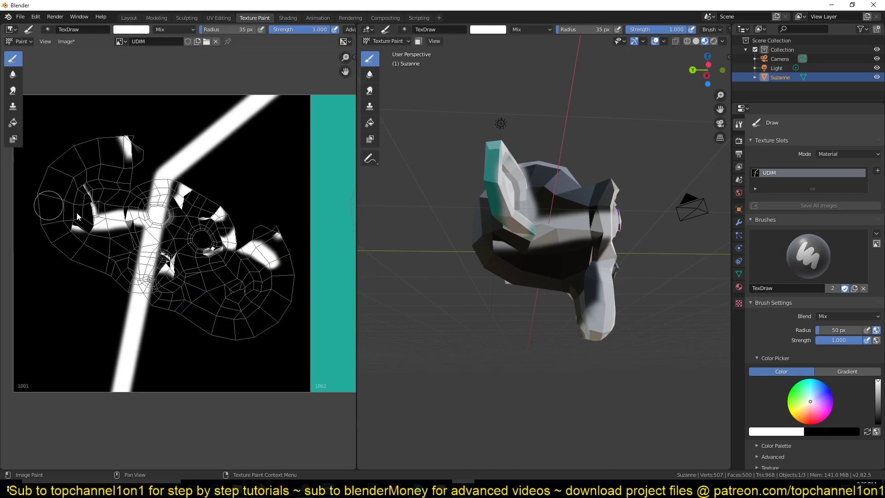
# Set the brush colour to red and view the painted monkey from above
pyautogui.scroll(-1, 194, 168)
pyautogui.keyDown('ctrl'); pyautogui.hscroll(5, 220, 189); pyautogui.keyUp('ctrl')
pyautogui.scroll(-3, 223, 230)
pyautogui.scroll(3, 224, 228)
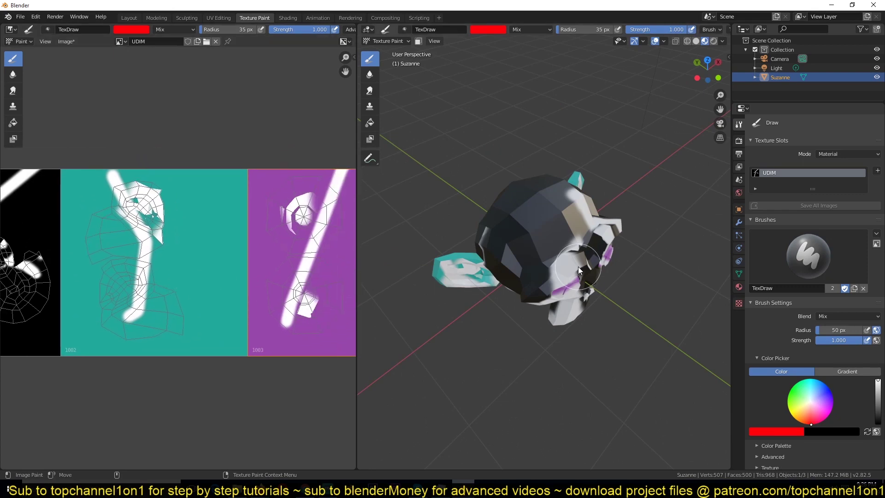
pyautogui.scroll(-2, 578, 267)
pyautogui.scroll(3, 511, 250)
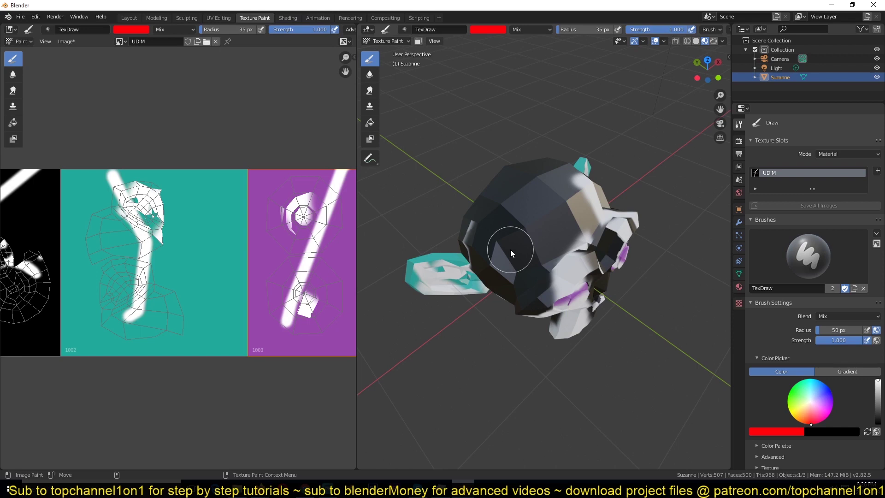
# Switch to Firefox and view the Bevel section of the Blender 2.82 Modeling release notes
pyautogui.click(260, 484)
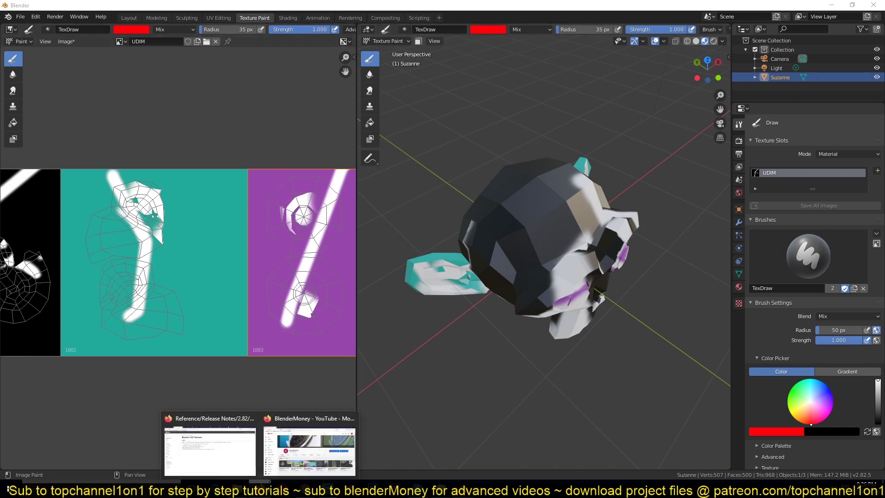
pyautogui.click(249, 465)
pyautogui.click(193, 4)
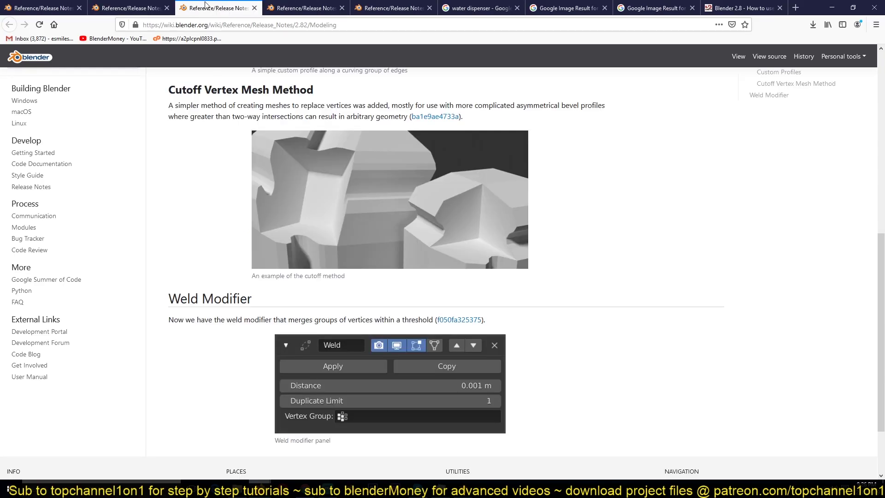
pyautogui.scroll(9, 213, 277)
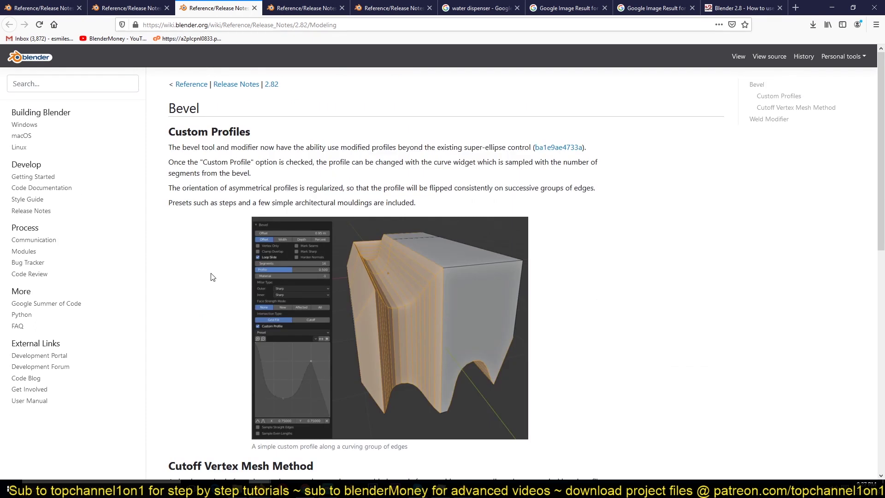